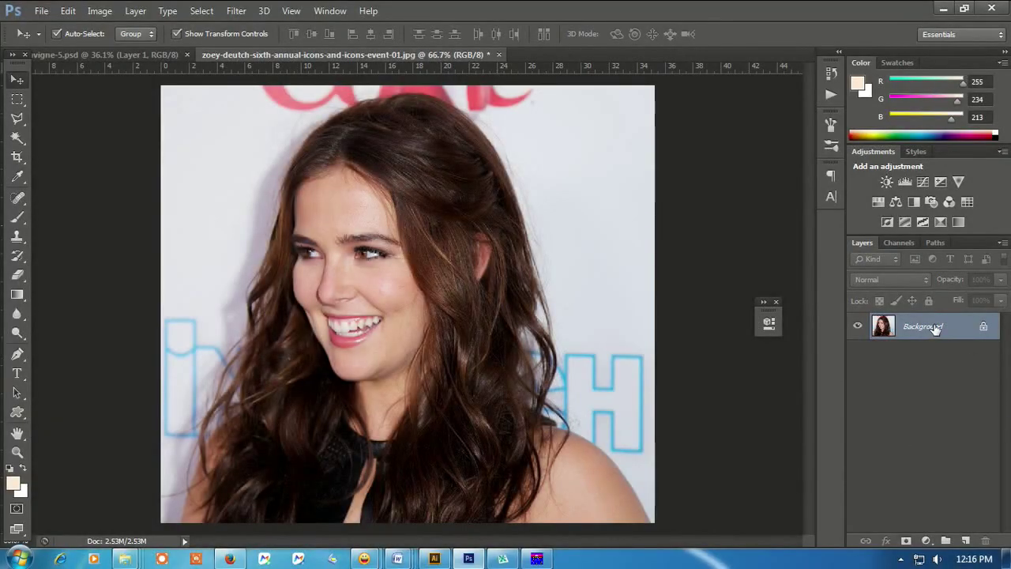
# Duplicate the Background layer onto a new Layer 1, leaving Levels unapplied
pyautogui.hotkey('ctrl', 'l')
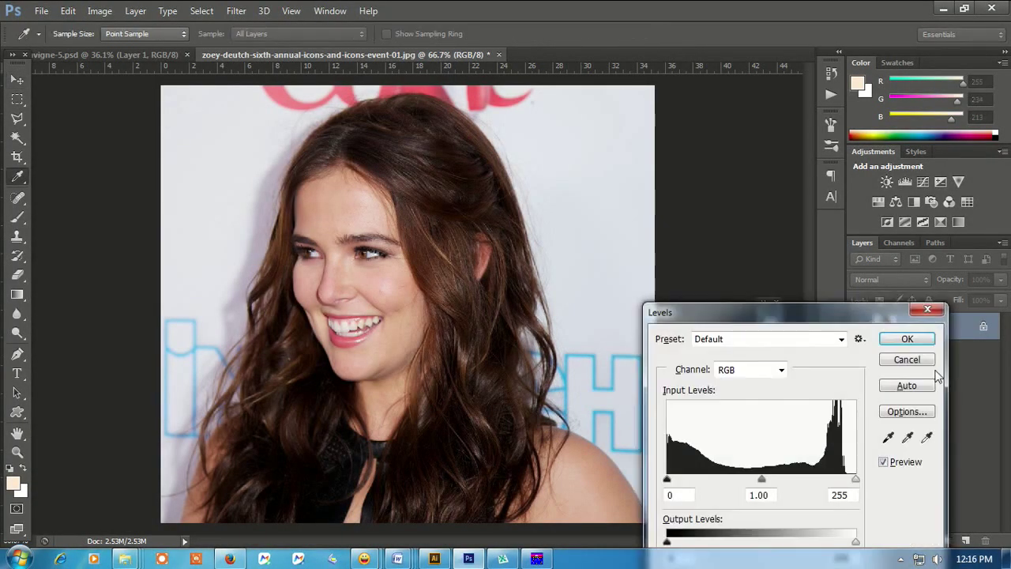
pyautogui.press('v')
pyautogui.click(907, 359)
pyautogui.hotkey('ctrl', 'j')
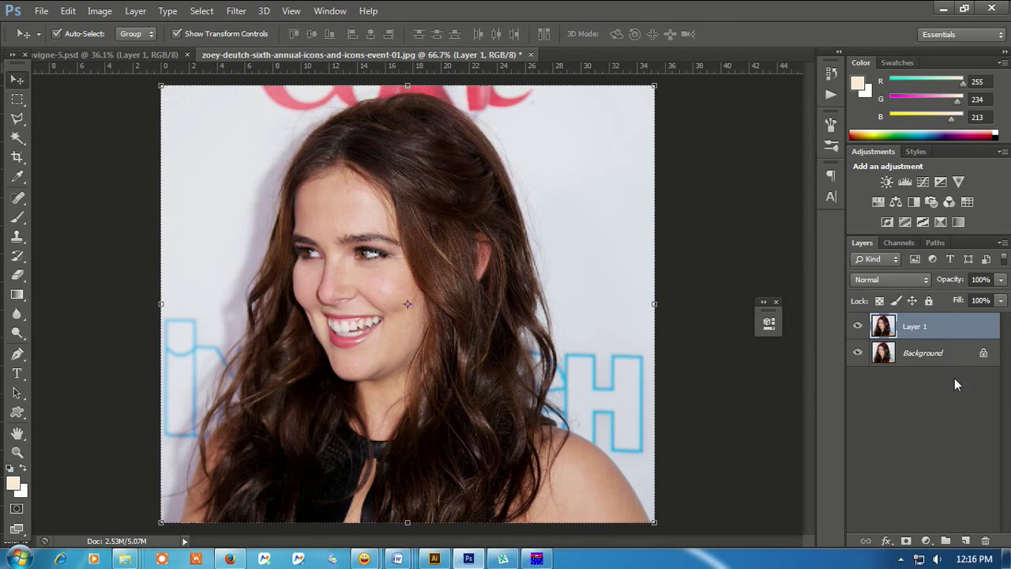
# Brighten Layer 1 with Levels: white input 215 and midtones 1.29
pyautogui.hotkey('ctrl', 'l')
pyautogui.moveTo(836, 318); pyautogui.dragTo(787, 237)
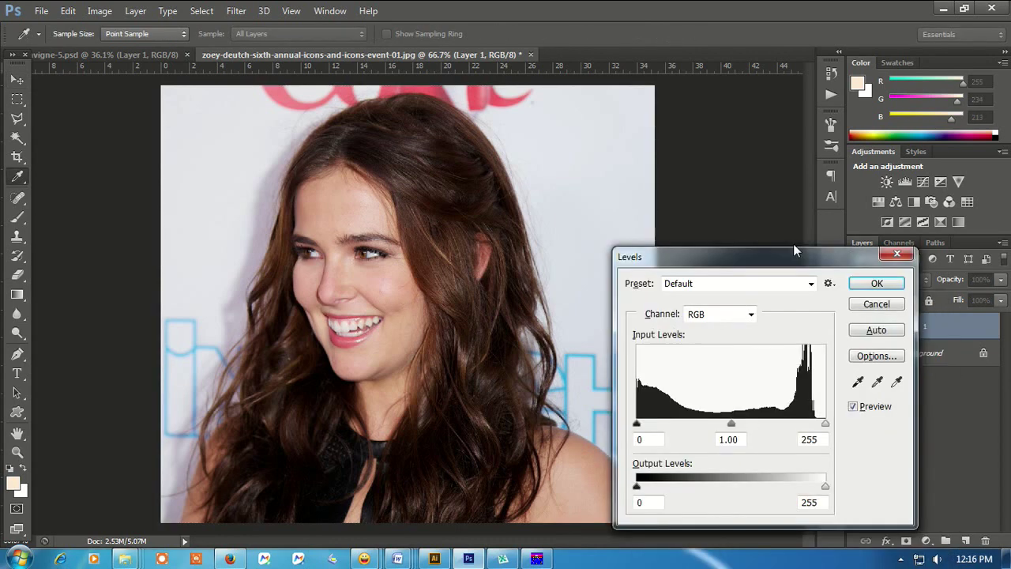
pyautogui.moveTo(818, 410); pyautogui.dragTo(789, 412)
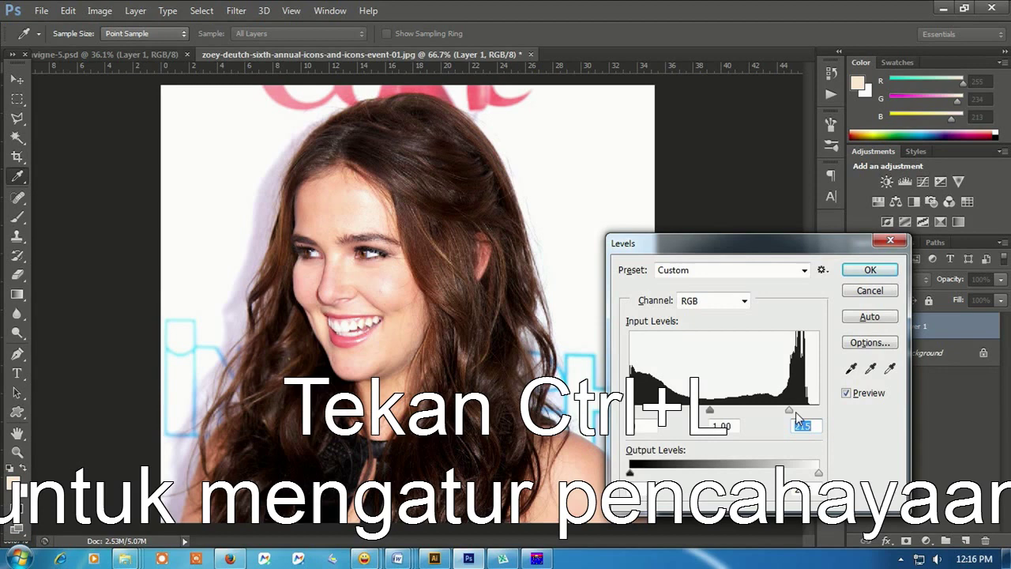
pyautogui.moveTo(709, 412); pyautogui.dragTo(696, 411)
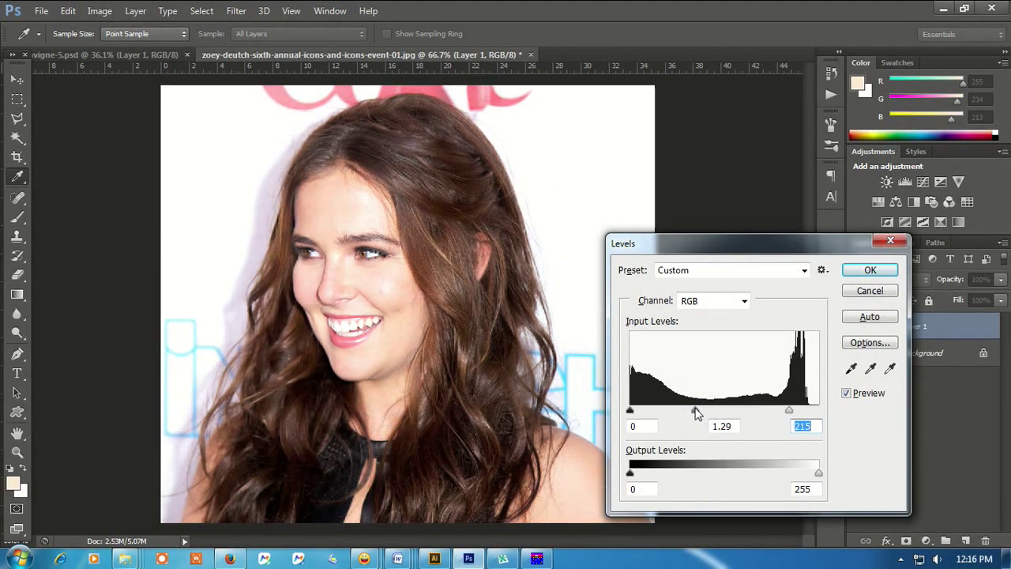
pyautogui.click(695, 411)
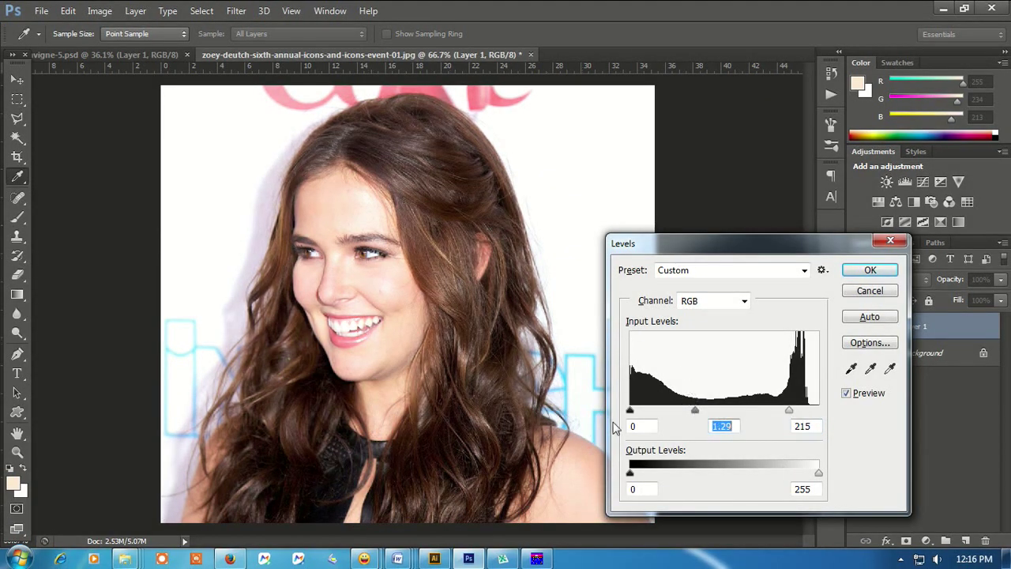
pyautogui.click(868, 275)
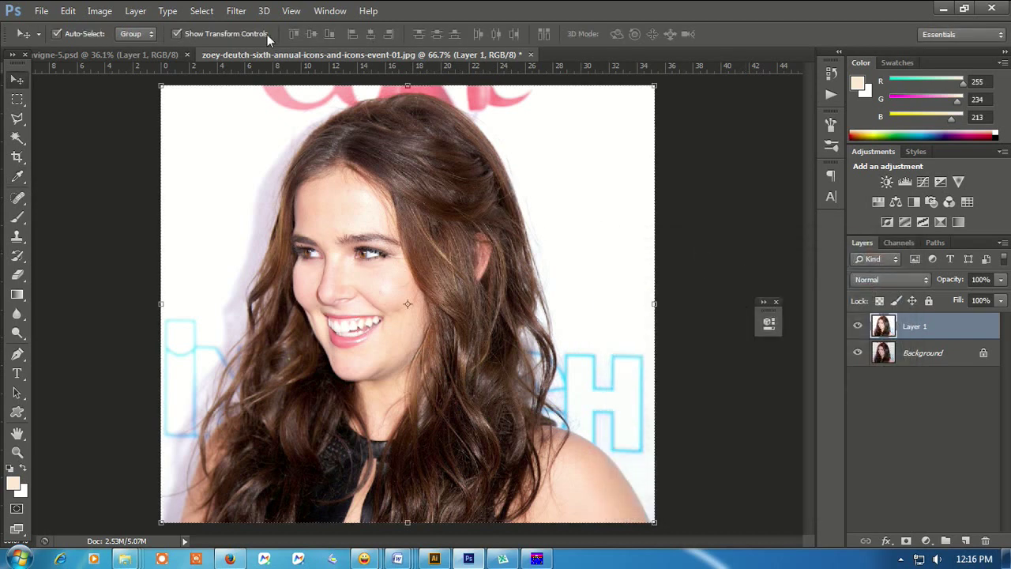
# Apply Poster Edges with Edge Thickness 10, Intensity 4 and Posterization 0
pyautogui.click(236, 11)
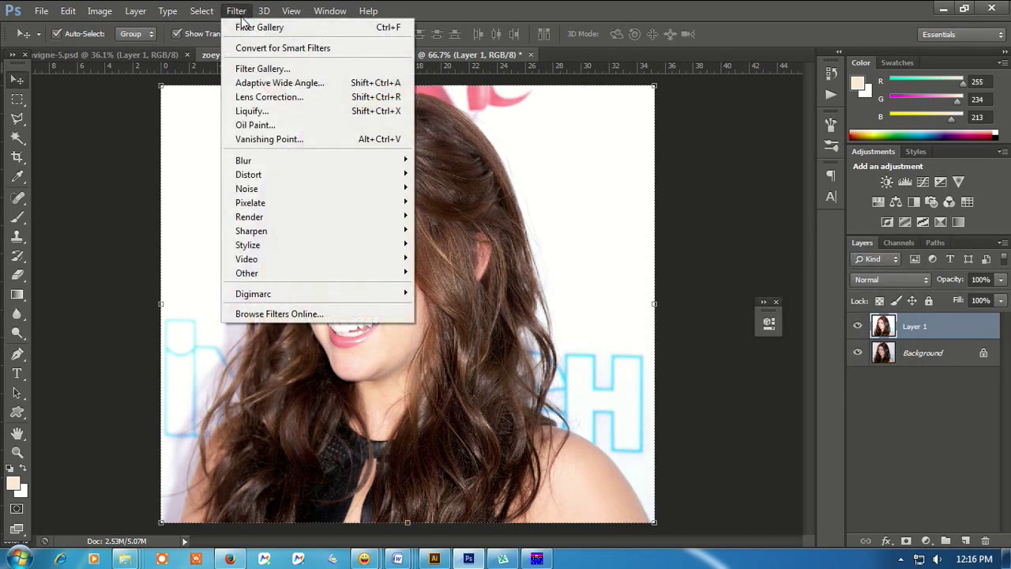
pyautogui.click(257, 69)
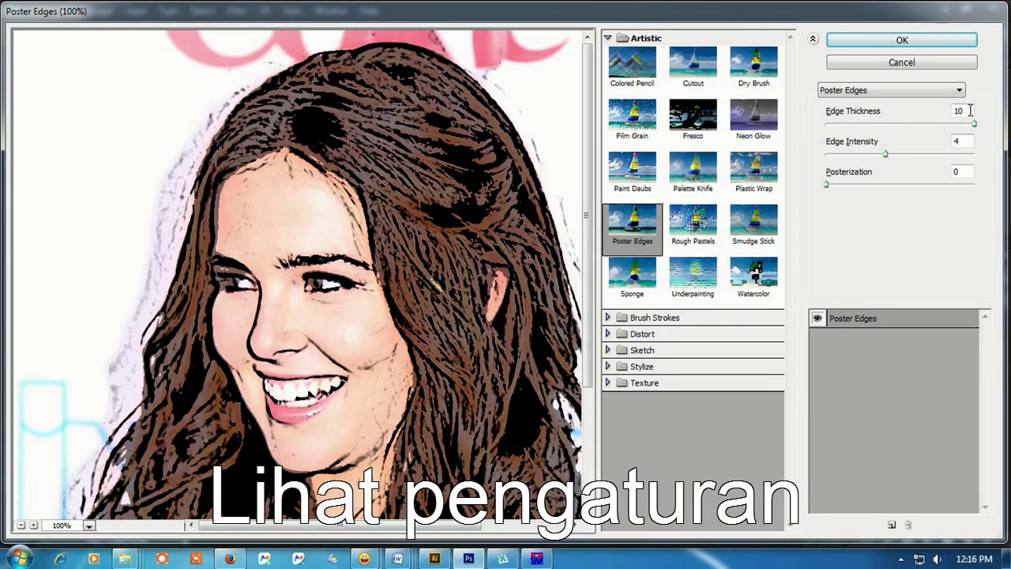
pyautogui.click(968, 111)
pyautogui.click(970, 141)
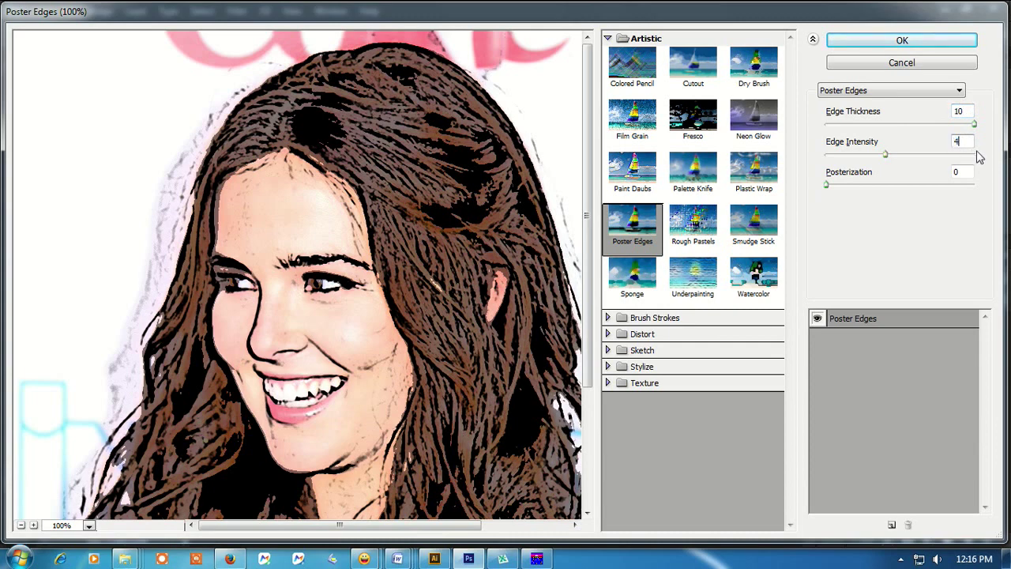
pyautogui.click(941, 45)
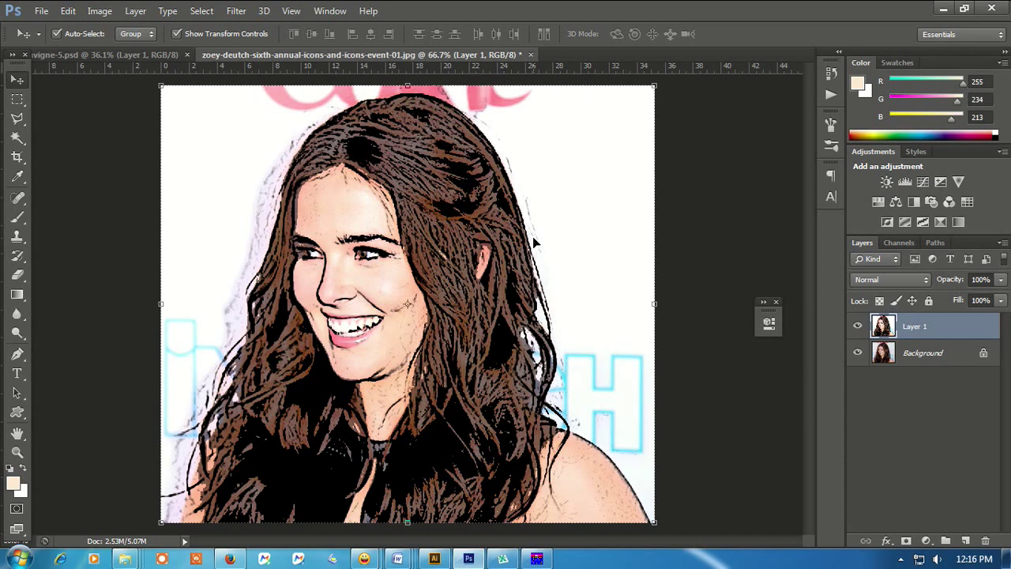
# Apply Film Grain to Layer 1 with Grain 0, Highlight Area 12 and Intensity 10
pyautogui.click(237, 11)
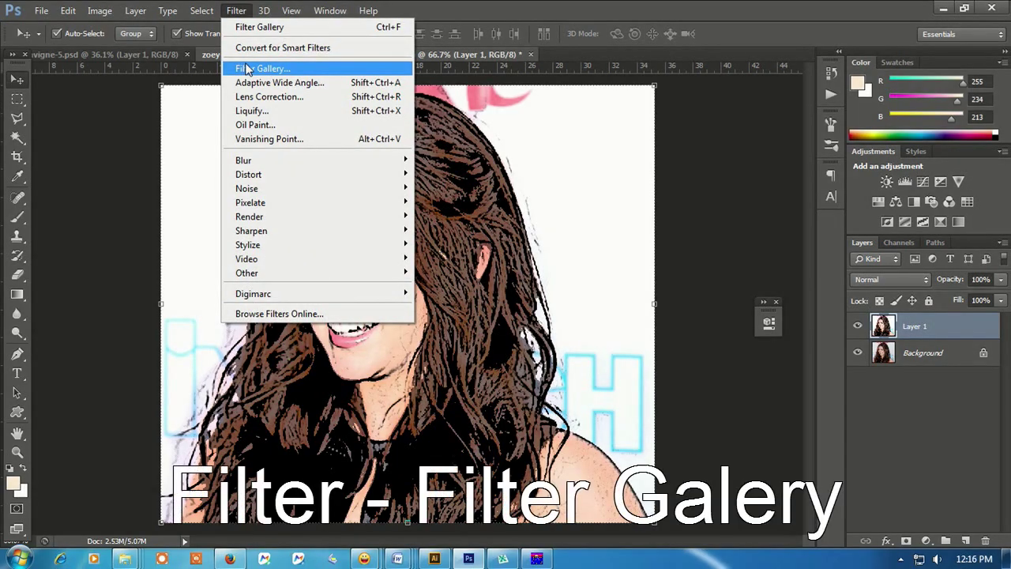
pyautogui.click(247, 69)
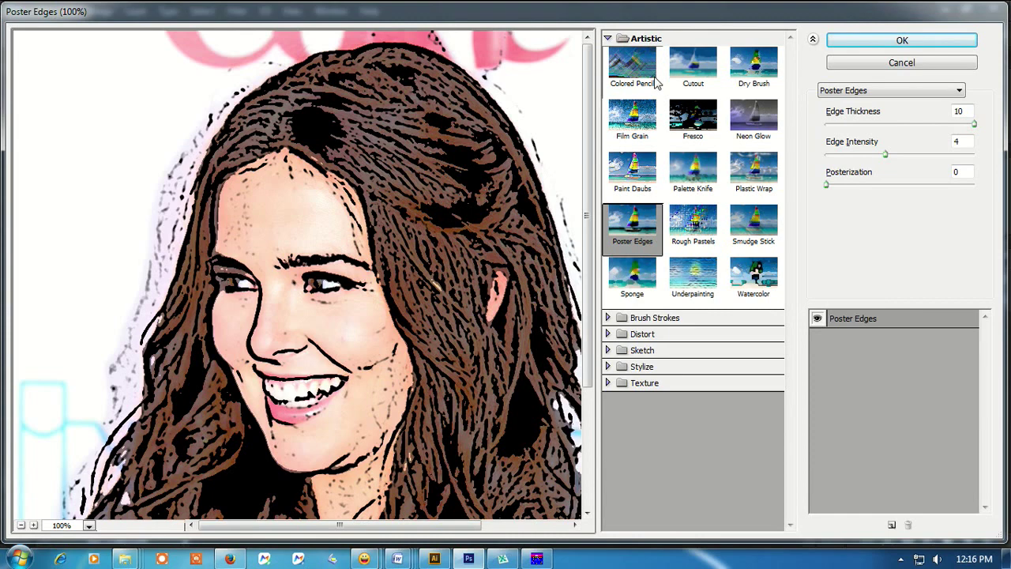
pyautogui.click(643, 117)
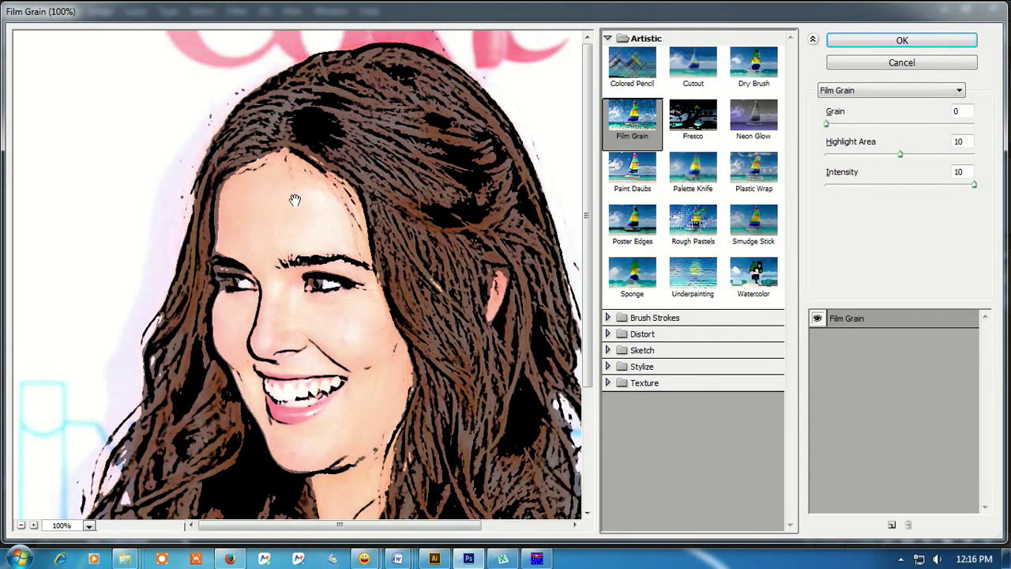
pyautogui.moveTo(421, 362)
pyautogui.mouseDown()
pyautogui.moveTo(358, 295)
pyautogui.moveTo(382, 287)
pyautogui.mouseUp()
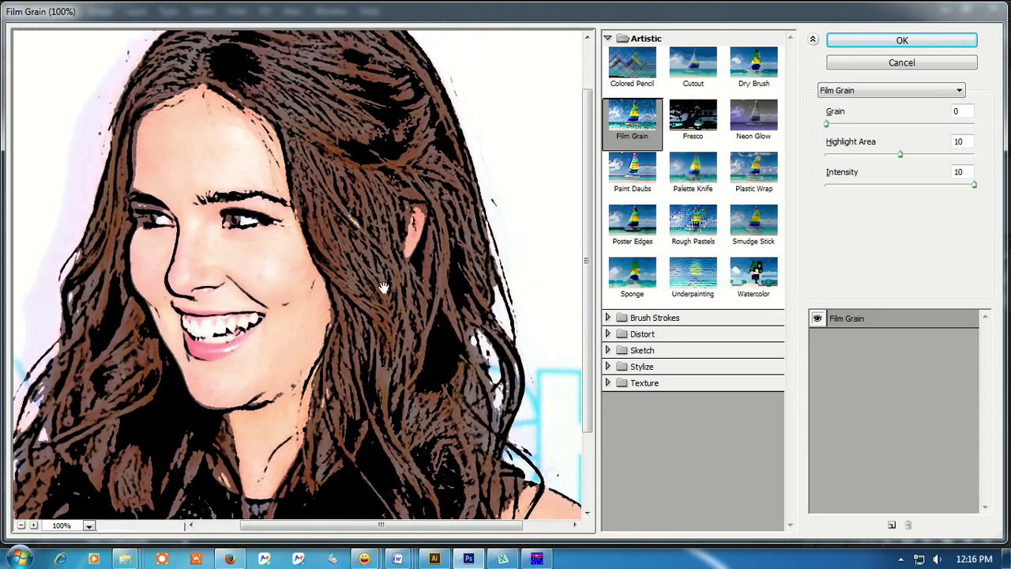
pyautogui.click(861, 126)
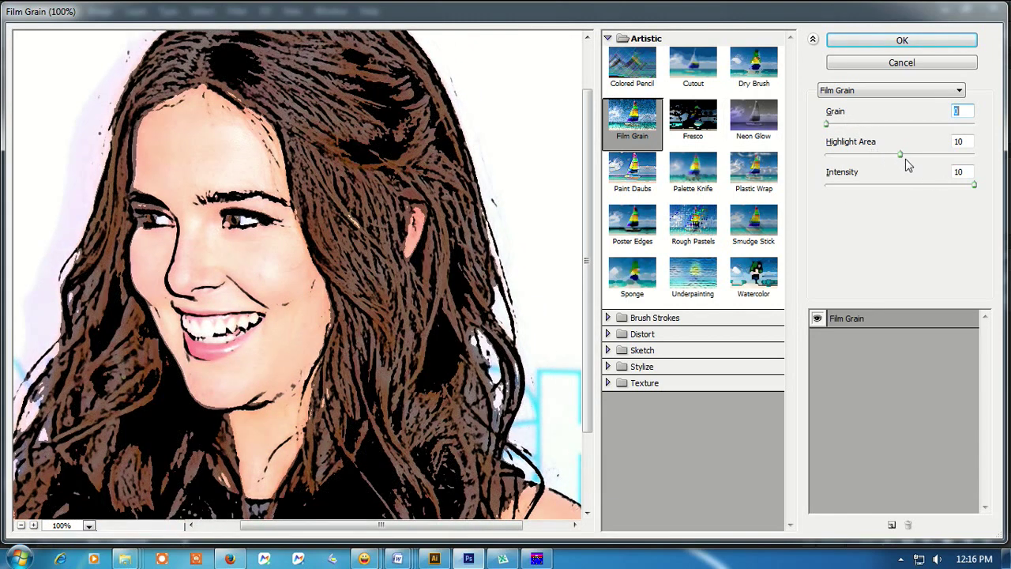
pyautogui.moveTo(909, 156); pyautogui.dragTo(914, 156)
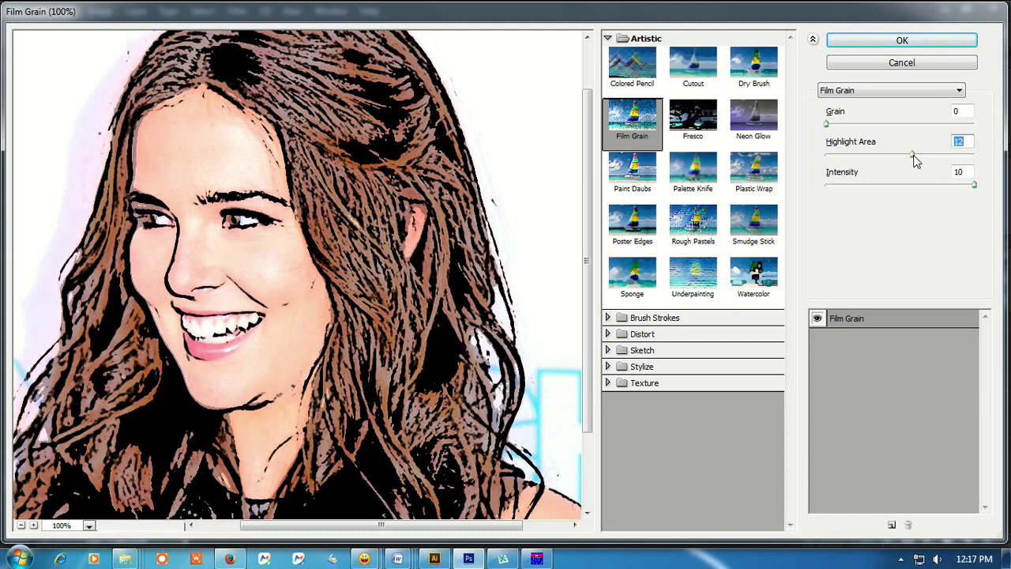
pyautogui.moveTo(914, 160)
pyautogui.mouseDown()
pyautogui.moveTo(893, 157)
pyautogui.moveTo(917, 158)
pyautogui.mouseUp()
pyautogui.moveTo(411, 259); pyautogui.dragTo(358, 278)
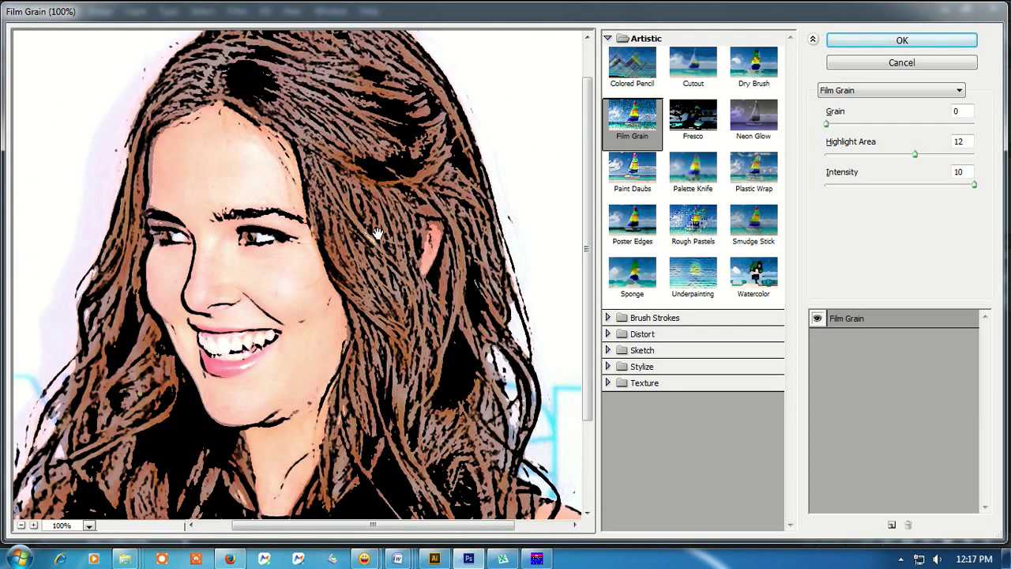
pyautogui.click(941, 39)
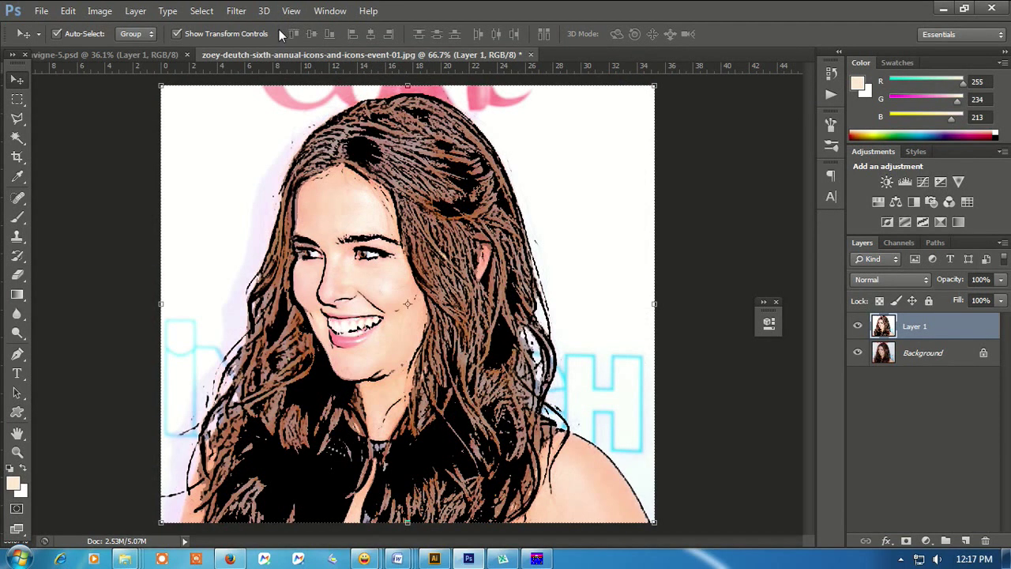
# Apply the Cutout filter with 8 levels, edge simplicity 2 and edge fidelity 3
pyautogui.click(236, 10)
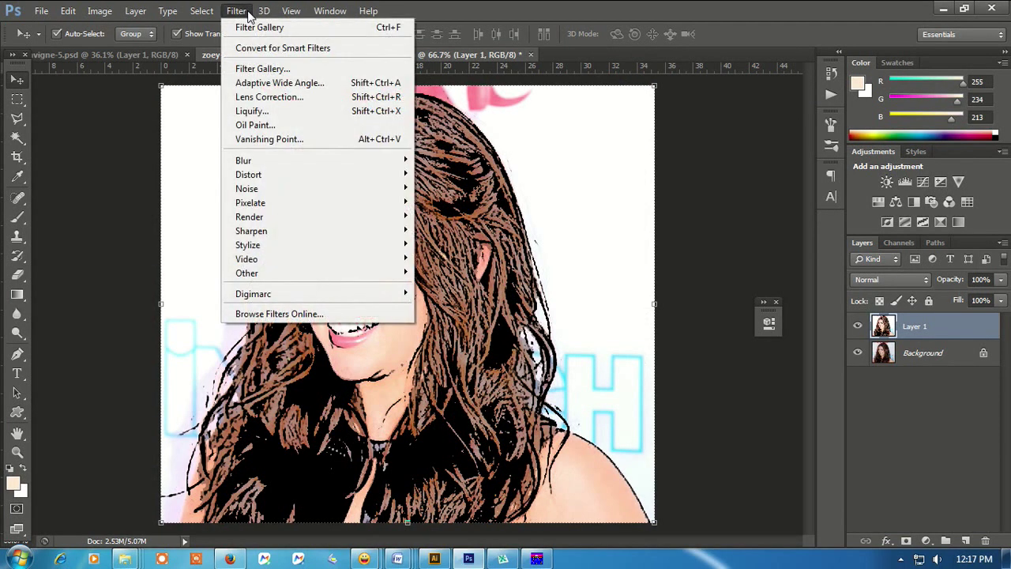
pyautogui.click(262, 71)
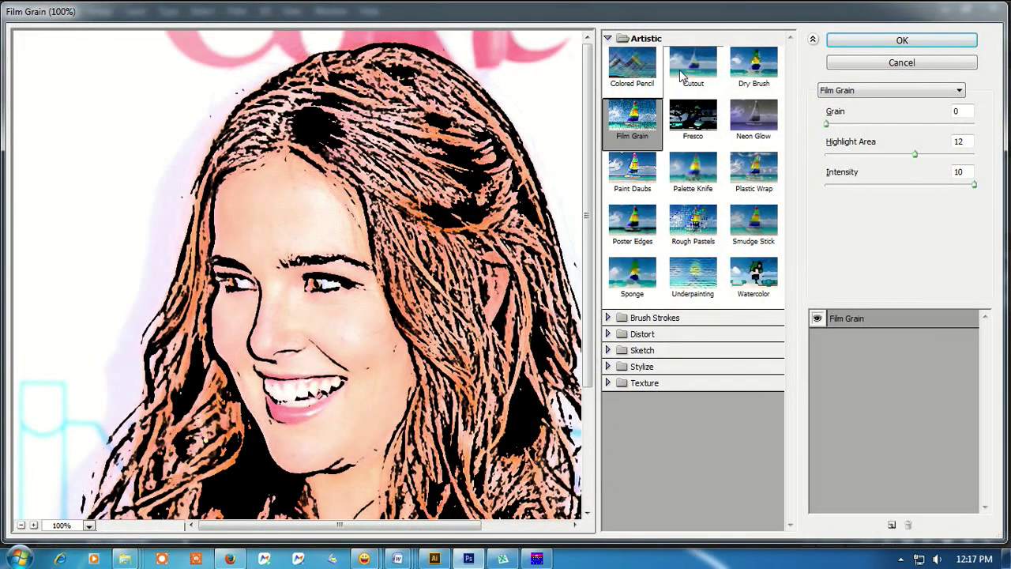
pyautogui.click(684, 75)
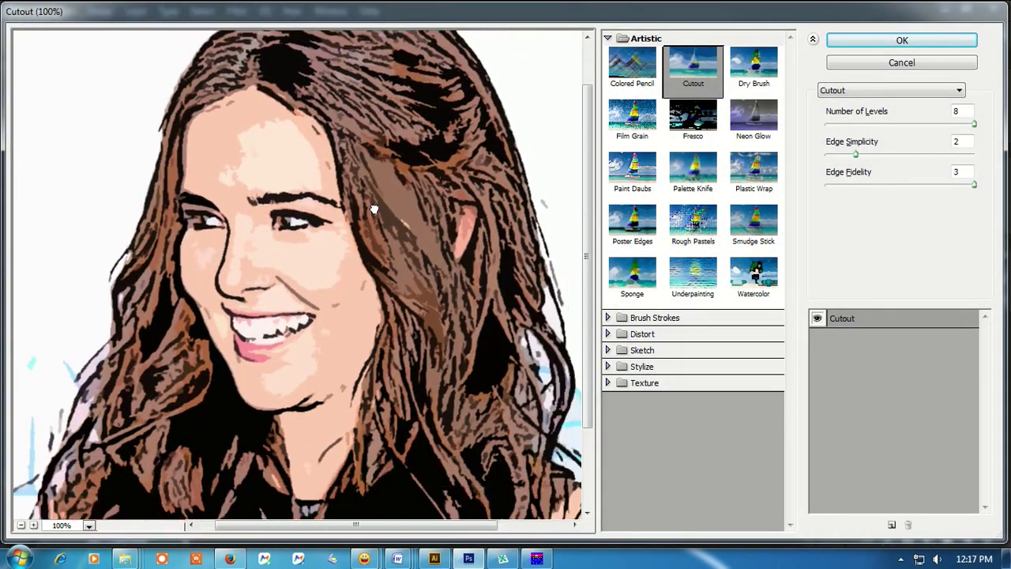
pyautogui.moveTo(420, 276); pyautogui.dragTo(371, 224)
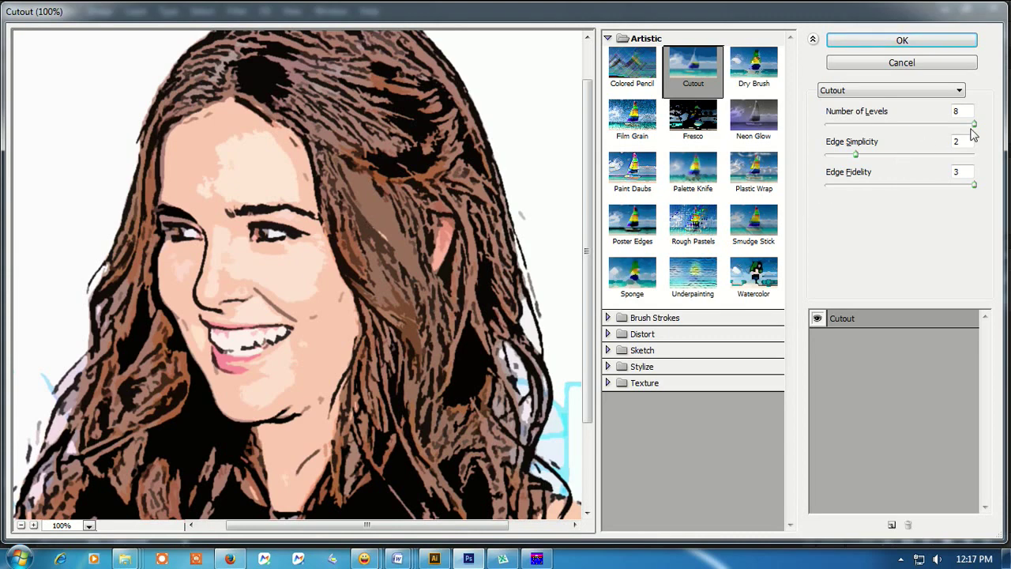
pyautogui.moveTo(857, 155); pyautogui.dragTo(893, 157)
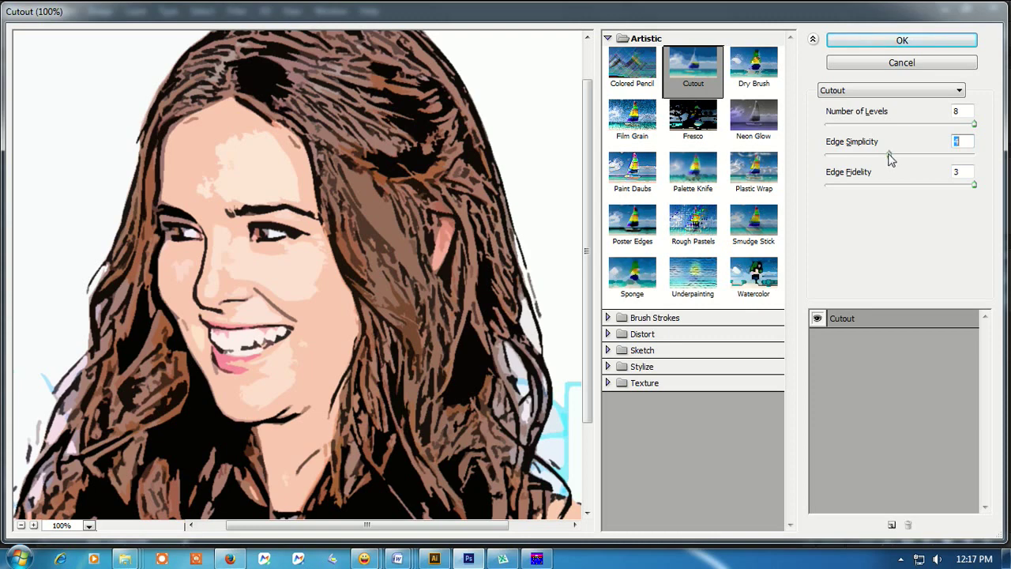
pyautogui.moveTo(891, 153)
pyautogui.mouseDown()
pyautogui.moveTo(876, 155)
pyautogui.moveTo(926, 156)
pyautogui.moveTo(887, 158)
pyautogui.mouseUp()
pyautogui.moveTo(887, 160); pyautogui.dragTo(856, 157)
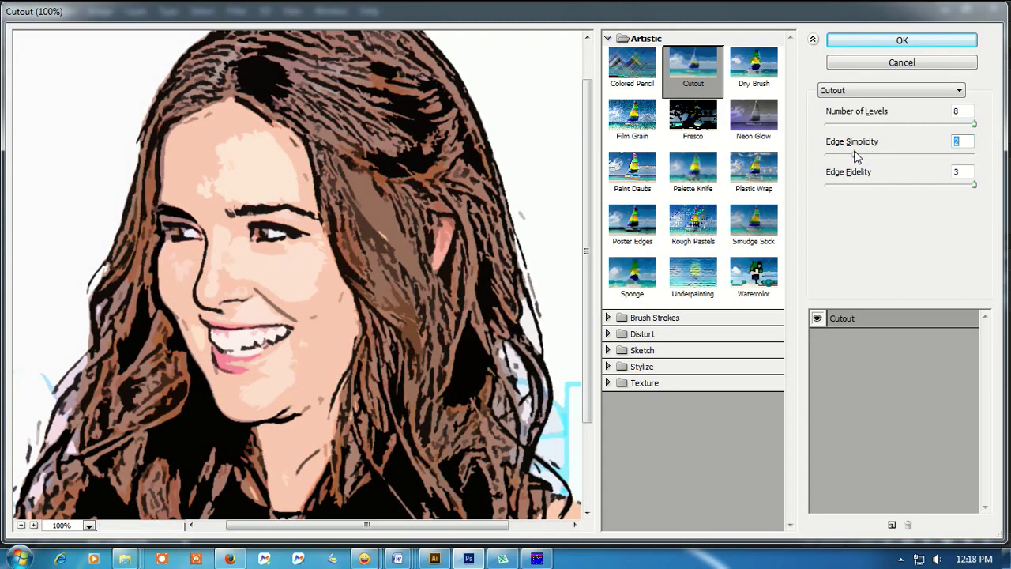
pyautogui.click(919, 186)
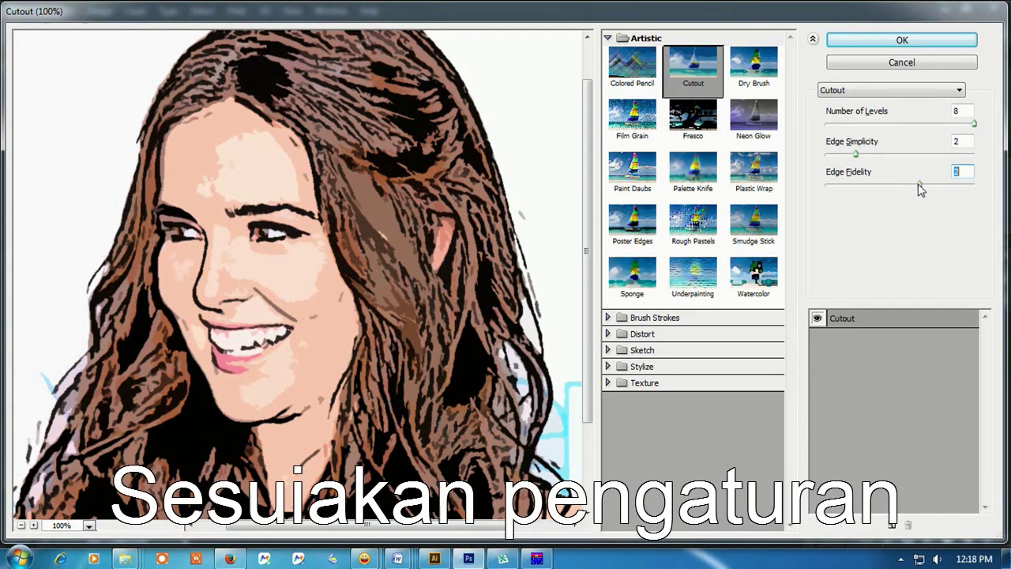
pyautogui.click(923, 43)
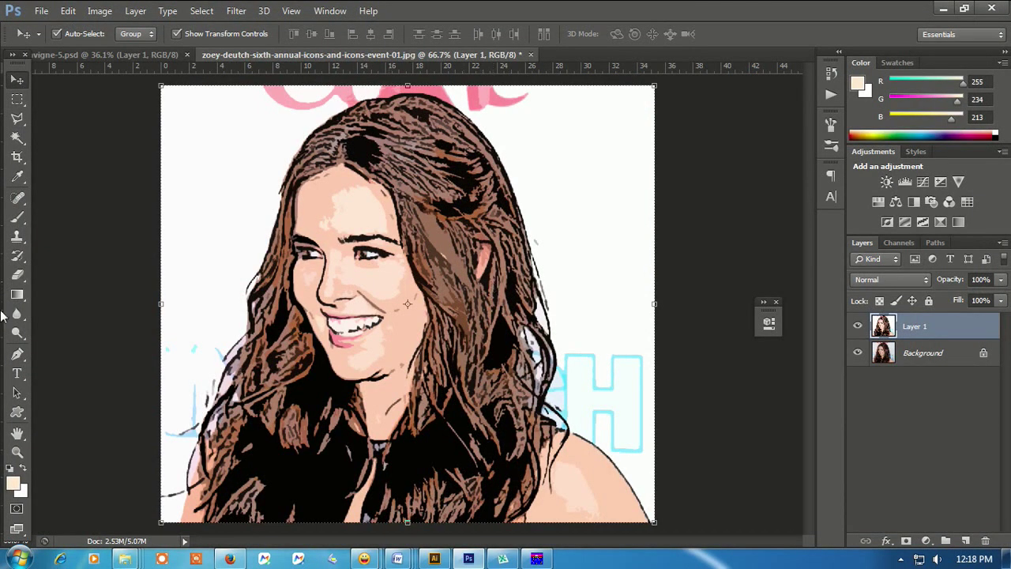
# Using the Brush tool, paint light skin tone over the forehead up to the hairline
pyautogui.click(19, 218)
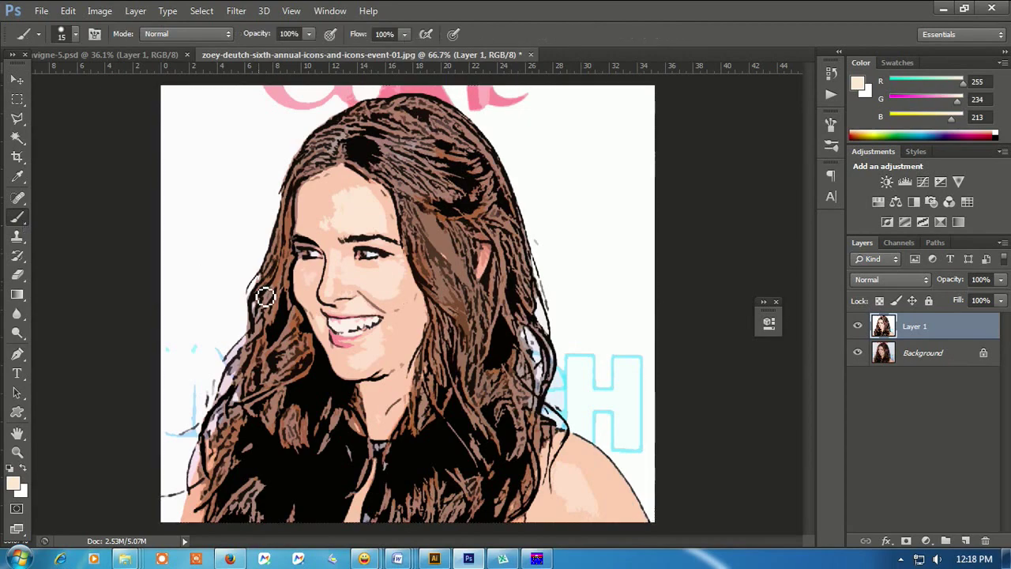
pyautogui.scroll(2, 293, 299)
pyautogui.scroll(1, 340, 245)
pyautogui.scroll(1, 378, 202)
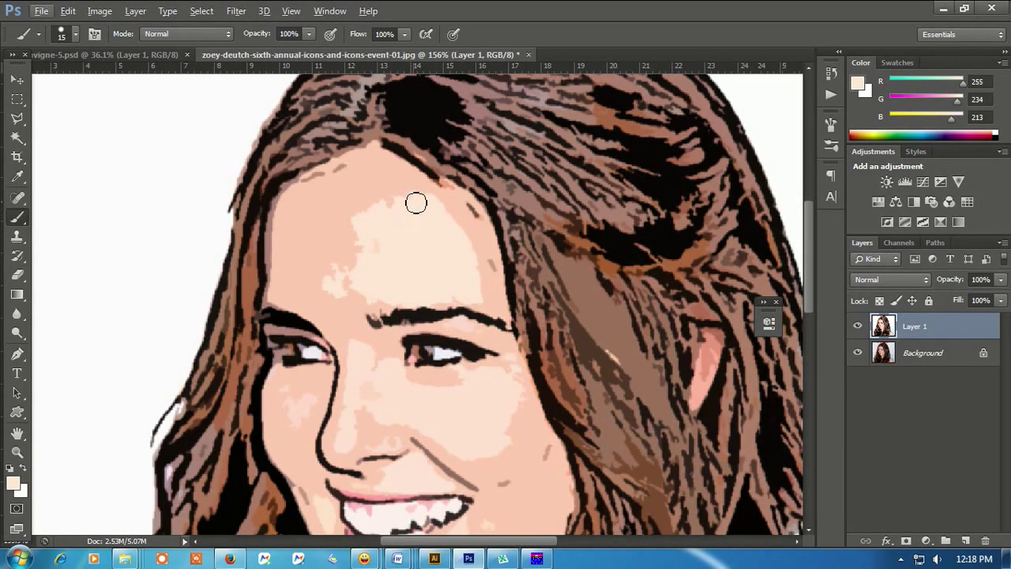
pyautogui.moveTo(393, 206)
pyautogui.mouseDown()
pyautogui.moveTo(357, 226)
pyautogui.moveTo(350, 273)
pyautogui.moveTo(339, 252)
pyautogui.moveTo(361, 228)
pyautogui.moveTo(340, 250)
pyautogui.moveTo(345, 239)
pyautogui.moveTo(347, 287)
pyautogui.moveTo(329, 266)
pyautogui.moveTo(361, 298)
pyautogui.moveTo(384, 300)
pyautogui.moveTo(319, 284)
pyautogui.moveTo(342, 230)
pyautogui.moveTo(400, 201)
pyautogui.moveTo(352, 210)
pyautogui.moveTo(323, 245)
pyautogui.moveTo(318, 289)
pyautogui.moveTo(292, 276)
pyautogui.moveTo(307, 285)
pyautogui.moveTo(334, 226)
pyautogui.moveTo(305, 263)
pyautogui.moveTo(323, 237)
pyautogui.moveTo(394, 215)
pyautogui.mouseUp()
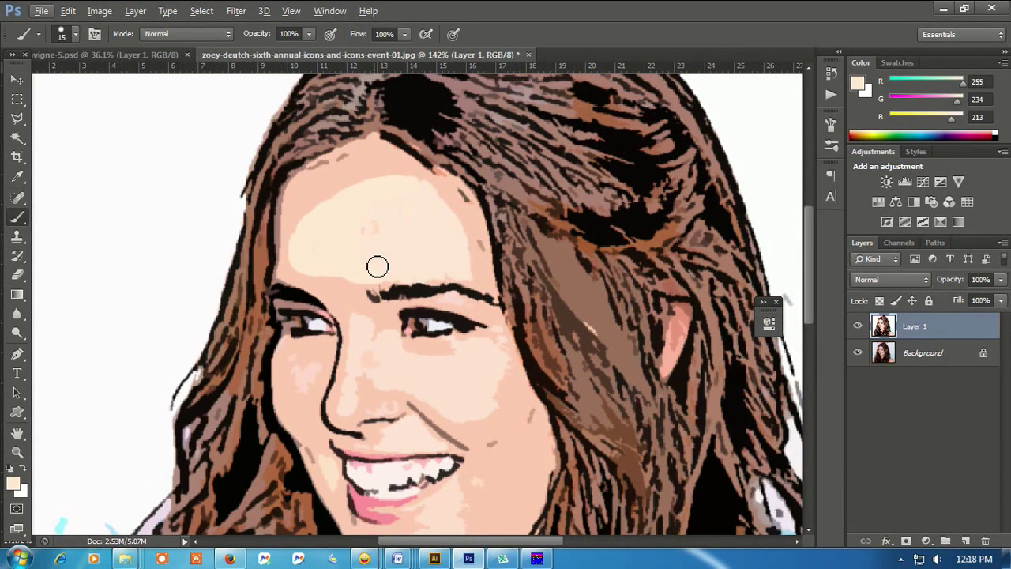
pyautogui.press(']')
pyautogui.press(']')
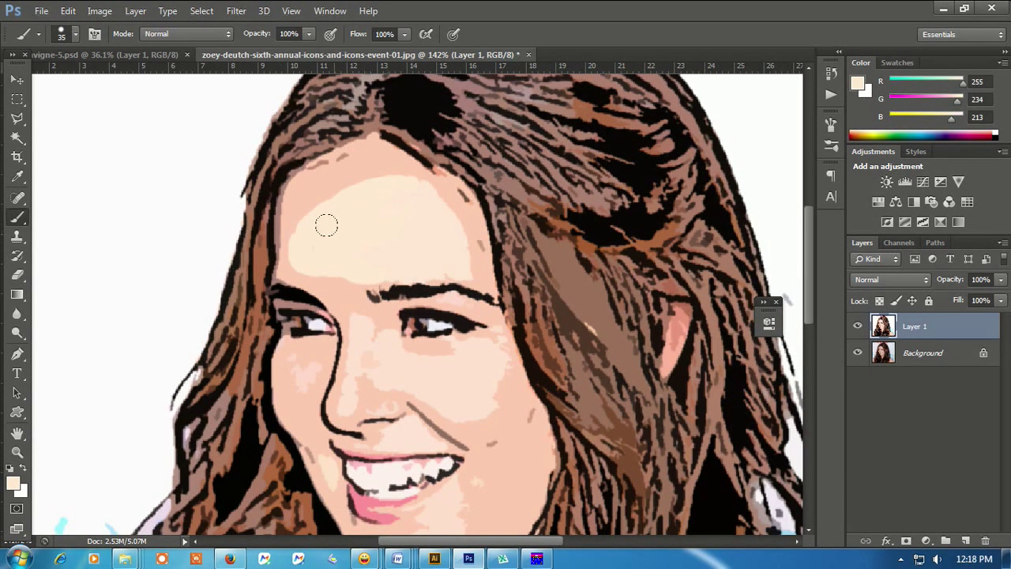
pyautogui.moveTo(326, 226)
pyautogui.mouseDown()
pyautogui.moveTo(300, 233)
pyautogui.moveTo(318, 203)
pyautogui.moveTo(372, 176)
pyautogui.moveTo(295, 208)
pyautogui.moveTo(309, 197)
pyautogui.moveTo(295, 223)
pyautogui.moveTo(351, 176)
pyautogui.moveTo(392, 174)
pyautogui.moveTo(440, 212)
pyautogui.moveTo(419, 190)
pyautogui.moveTo(451, 246)
pyautogui.moveTo(454, 235)
pyautogui.moveTo(423, 187)
pyautogui.moveTo(355, 165)
pyautogui.moveTo(309, 182)
pyautogui.mouseUp()
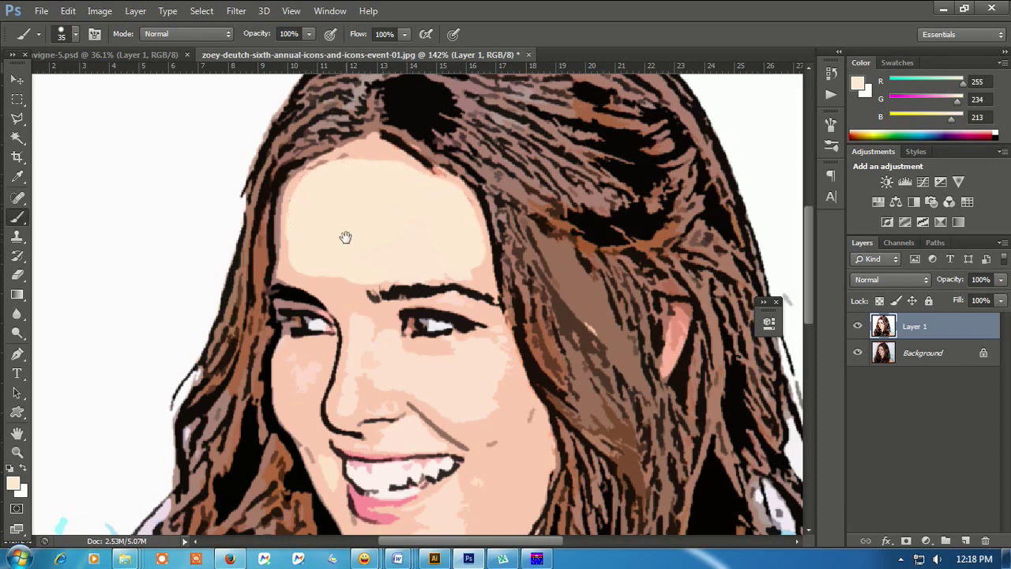
pyautogui.moveTo(345, 237); pyautogui.dragTo(365, 154)
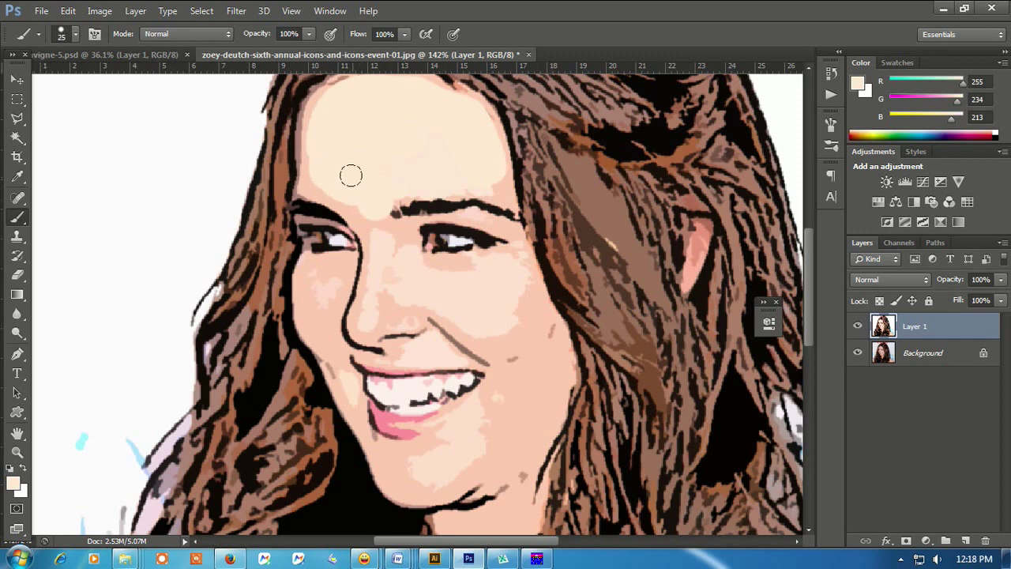
# With a smaller brush, smooth the nose bridge, eye corner and upper cheek
pyautogui.press('[')
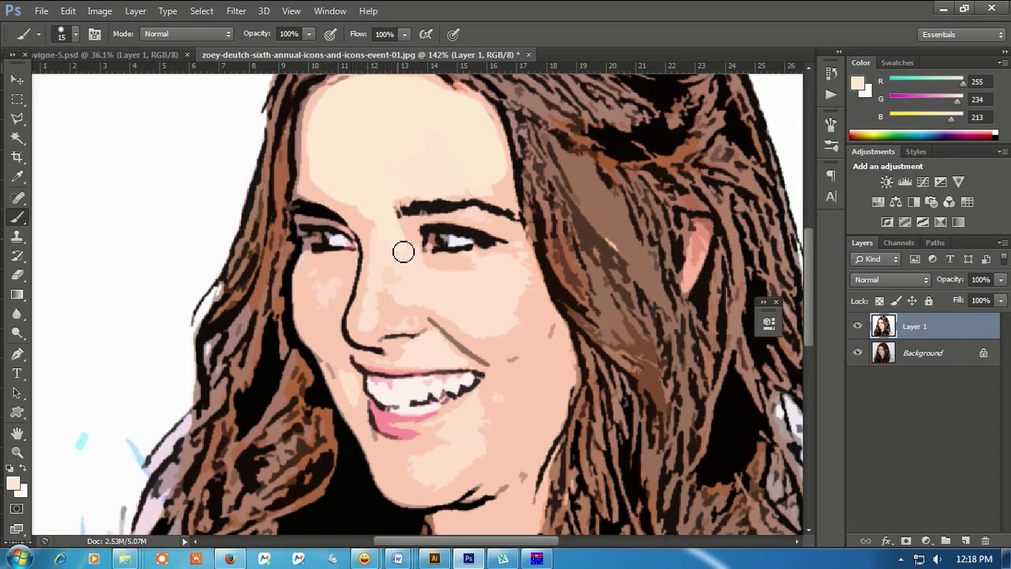
pyautogui.moveTo(403, 251); pyautogui.dragTo(413, 250)
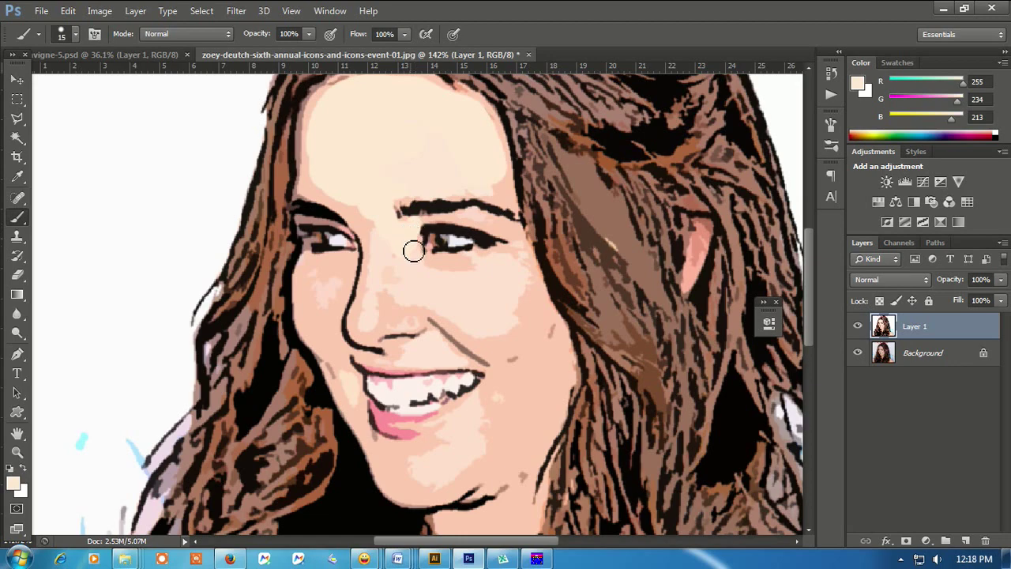
pyautogui.scroll(3, 413, 250)
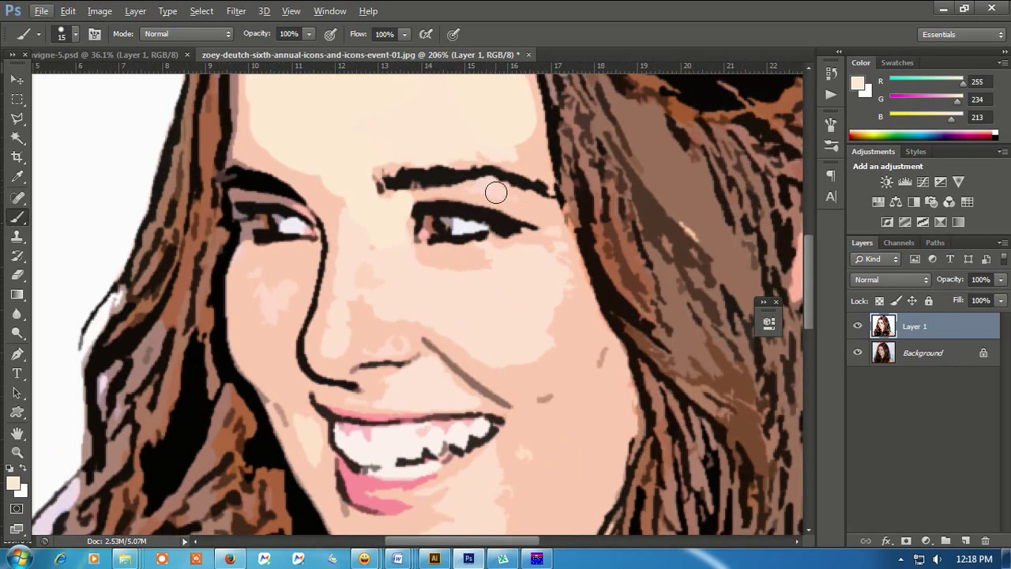
pyautogui.moveTo(496, 192); pyautogui.dragTo(488, 266)
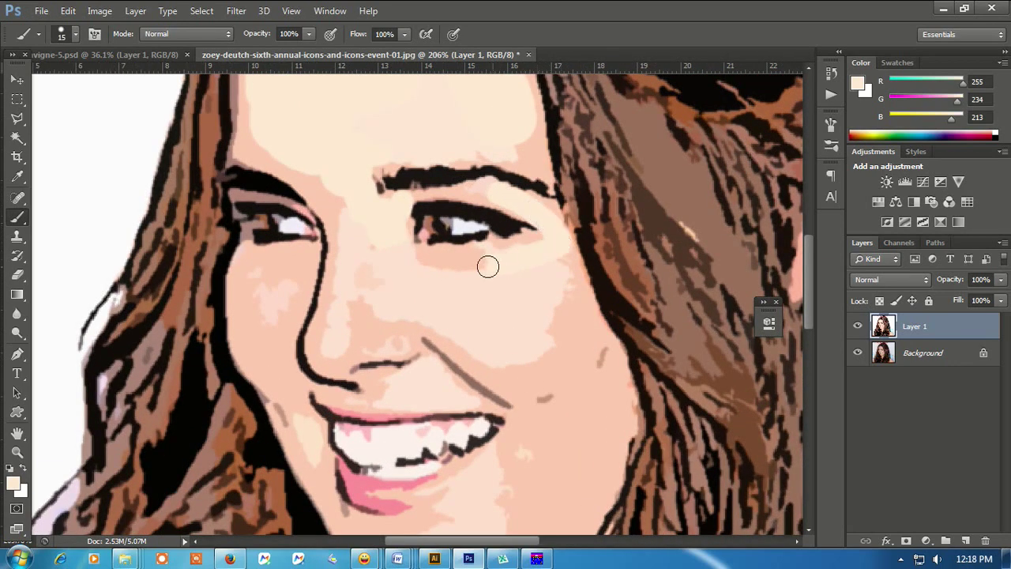
pyautogui.scroll(-2, 571, 285)
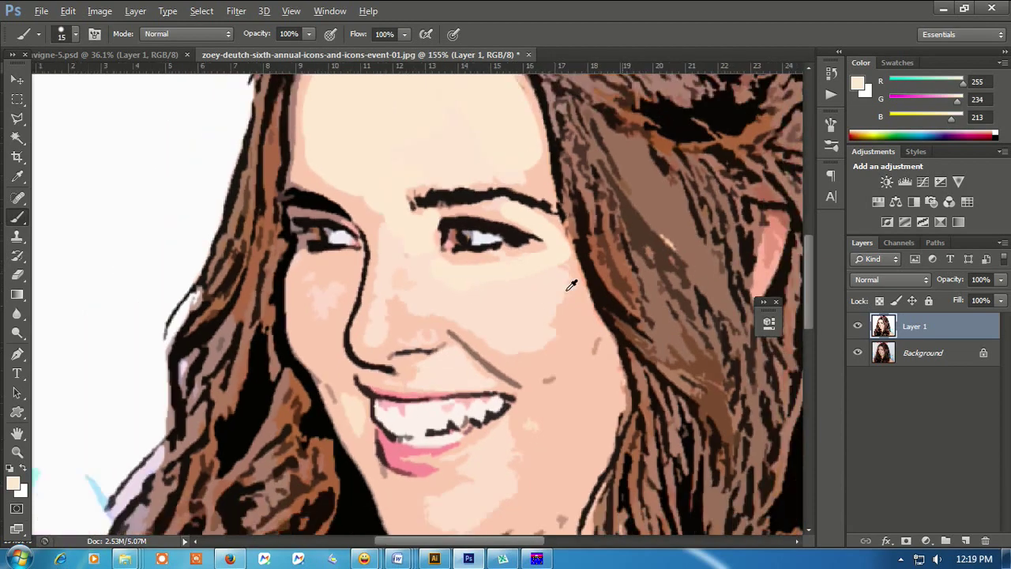
pyautogui.scroll(1, 571, 285)
pyautogui.scroll(1, 571, 285)
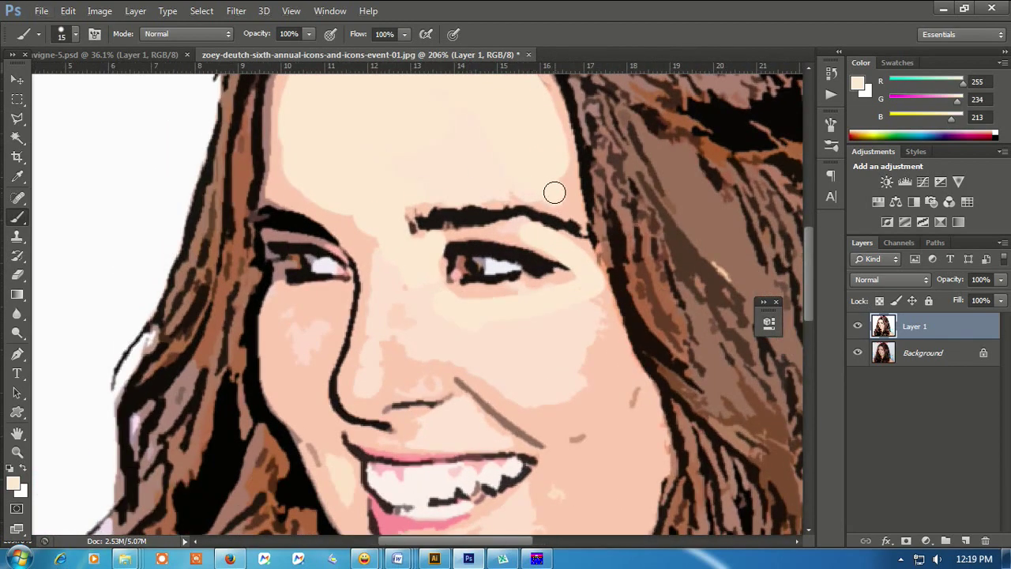
pyautogui.scroll(-1, 548, 309)
pyautogui.scroll(1, 499, 244)
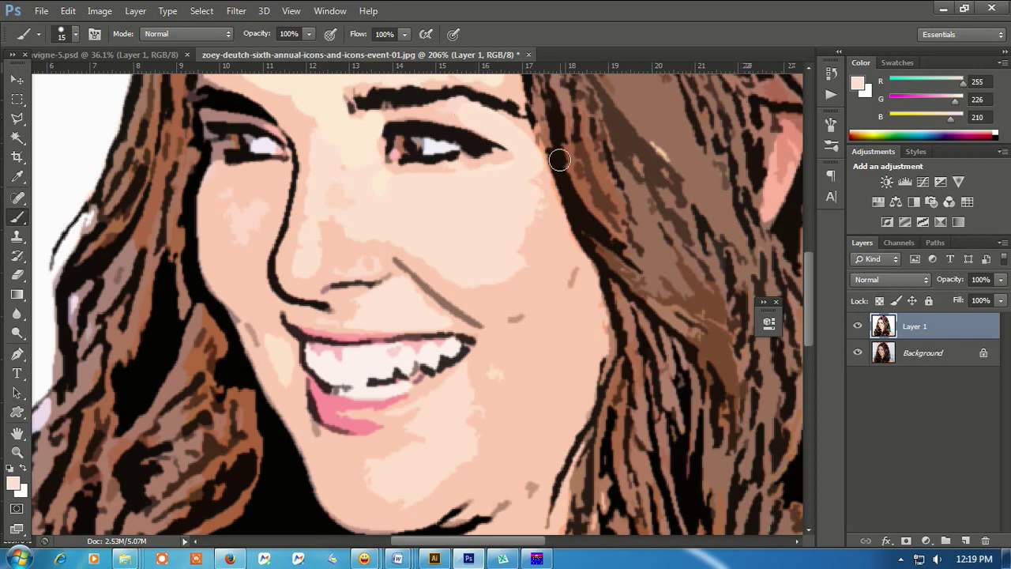
pyautogui.moveTo(518, 166); pyautogui.dragTo(479, 187)
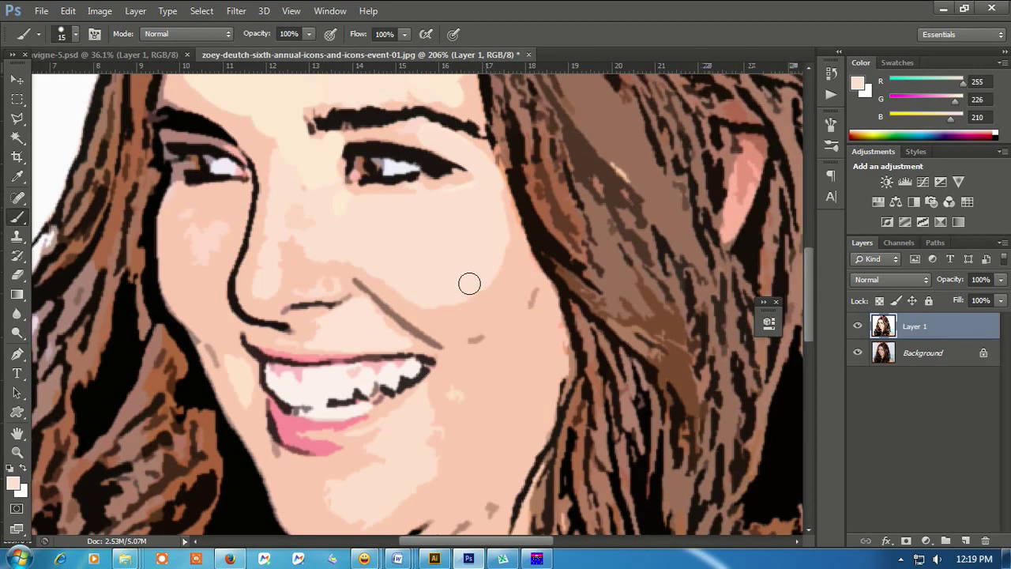
pyautogui.keyDown('alt'); pyautogui.scroll(-3, 469, 282); pyautogui.keyUp('alt')
pyautogui.keyDown('alt'); pyautogui.scroll(-2, 463, 201); pyautogui.keyUp('alt')
pyautogui.keyDown('alt'); pyautogui.scroll(-2, 521, 233); pyautogui.keyUp('alt')
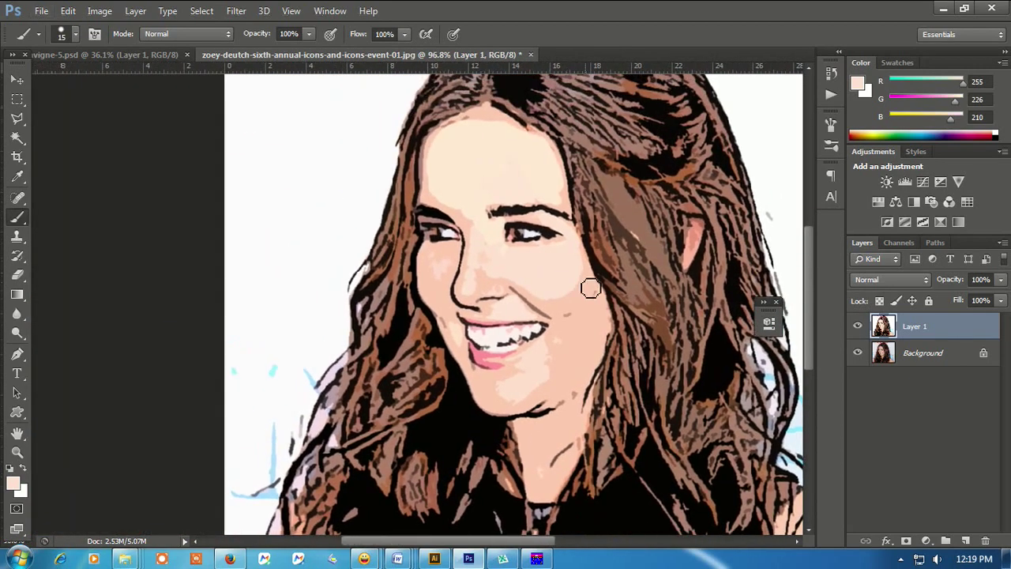
pyautogui.keyDown('alt'); pyautogui.scroll(2, 560, 260); pyautogui.keyUp('alt')
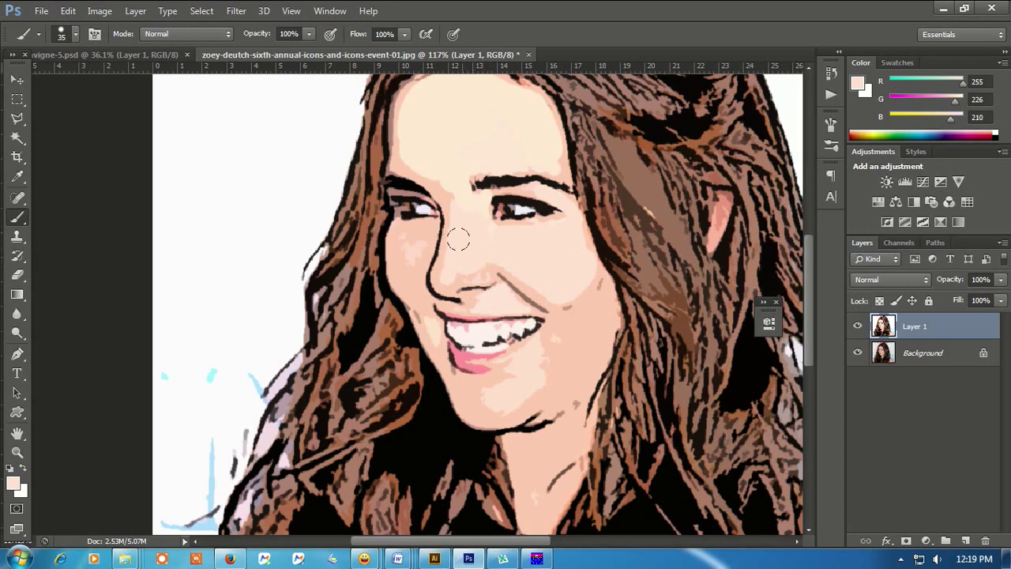
pyautogui.scroll(-2, 456, 253)
pyautogui.scroll(2, 546, 219)
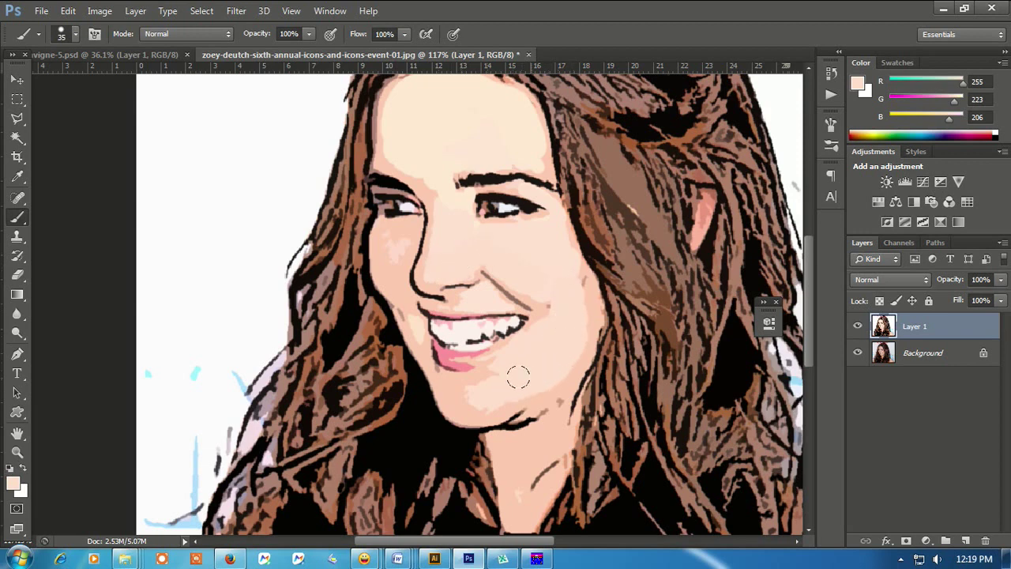
pyautogui.scroll(-2, 377, 237)
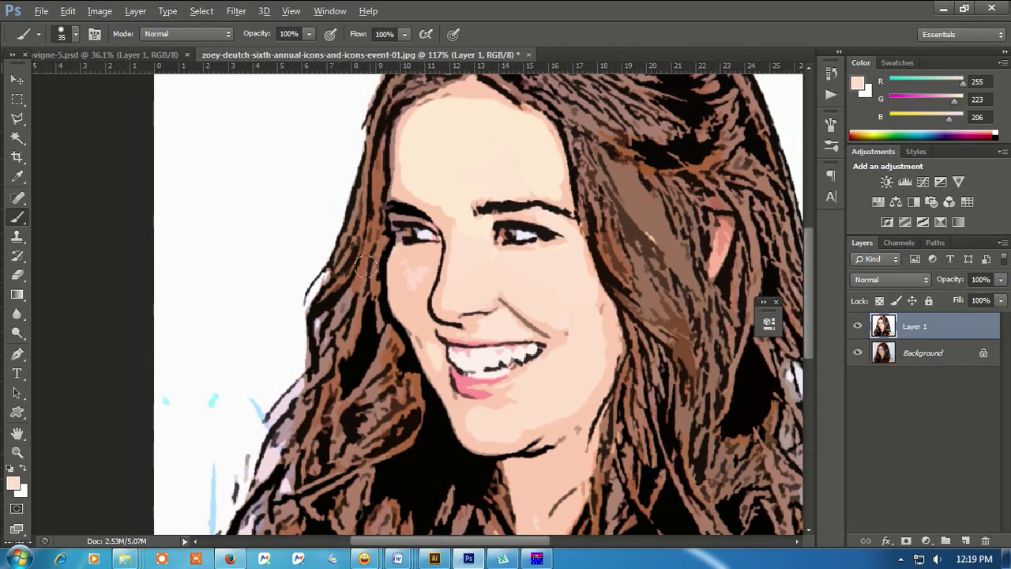
pyautogui.scroll(1, 395, 276)
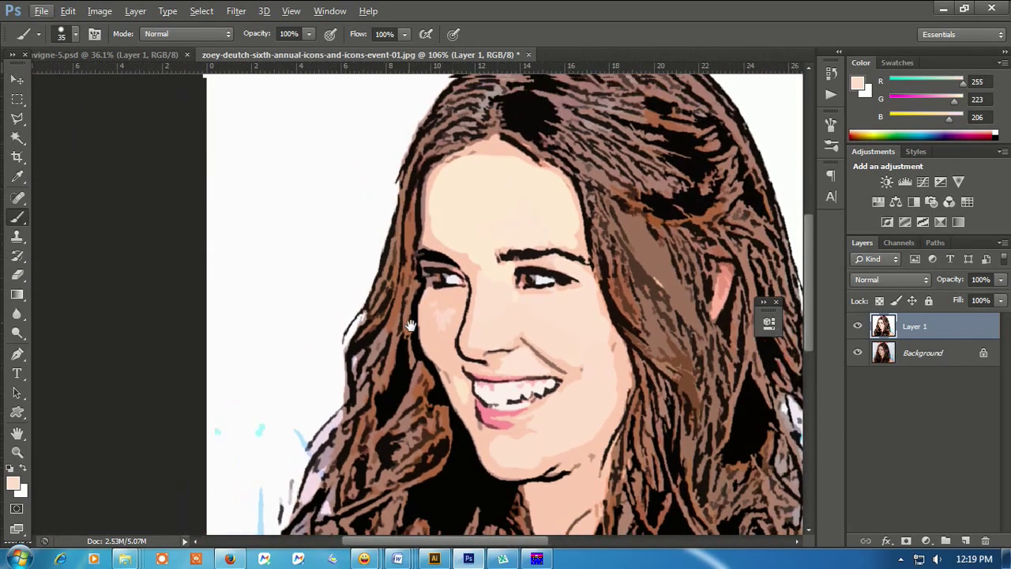
pyautogui.scroll(1, 426, 252)
pyautogui.scroll(1, 482, 221)
# Sample skin tone beside the cheek and paint over the cheek below the eye
pyautogui.press('alt')
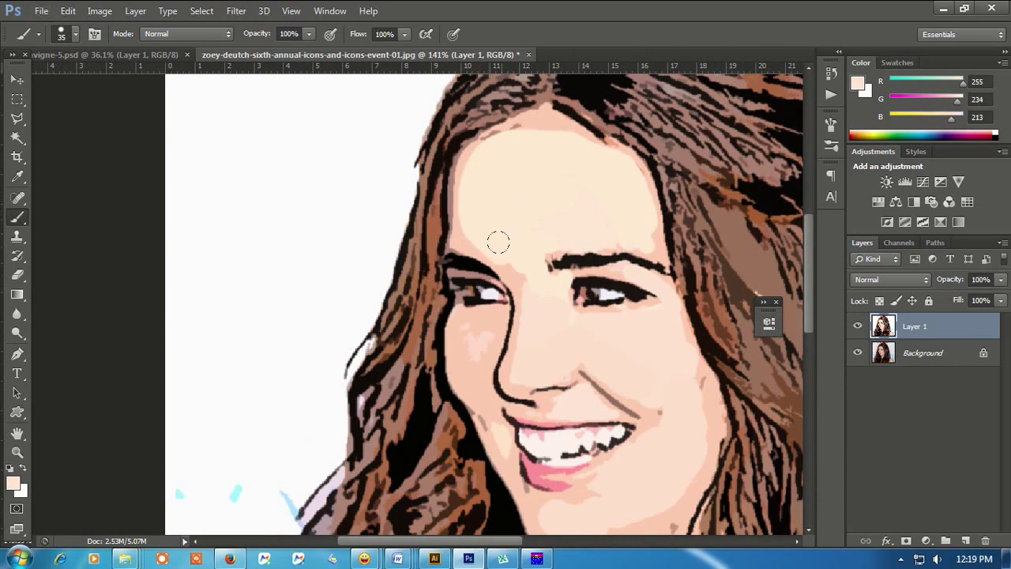
pyautogui.moveTo(533, 283); pyautogui.dragTo(547, 224)
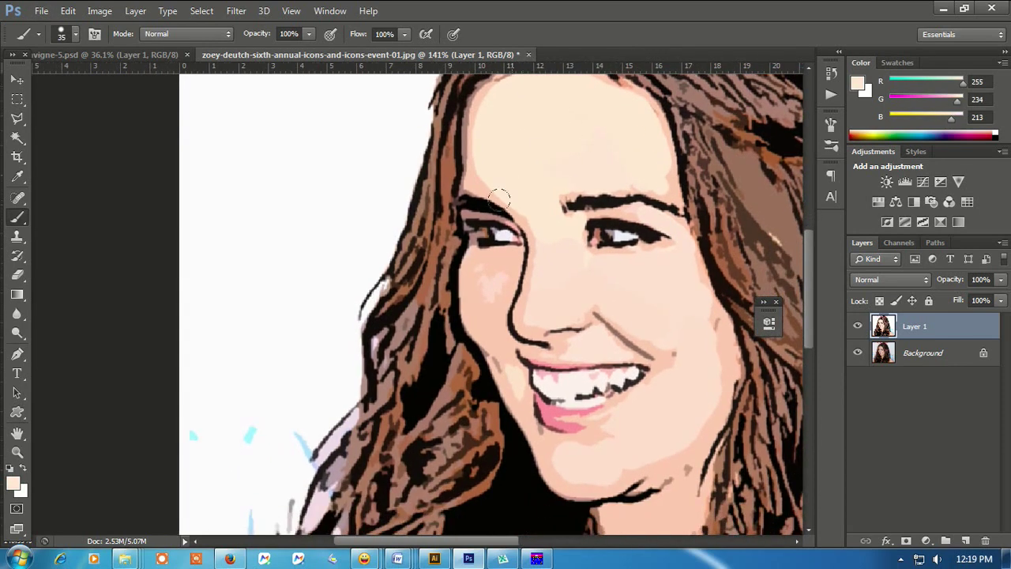
pyautogui.scroll(3, 497, 165)
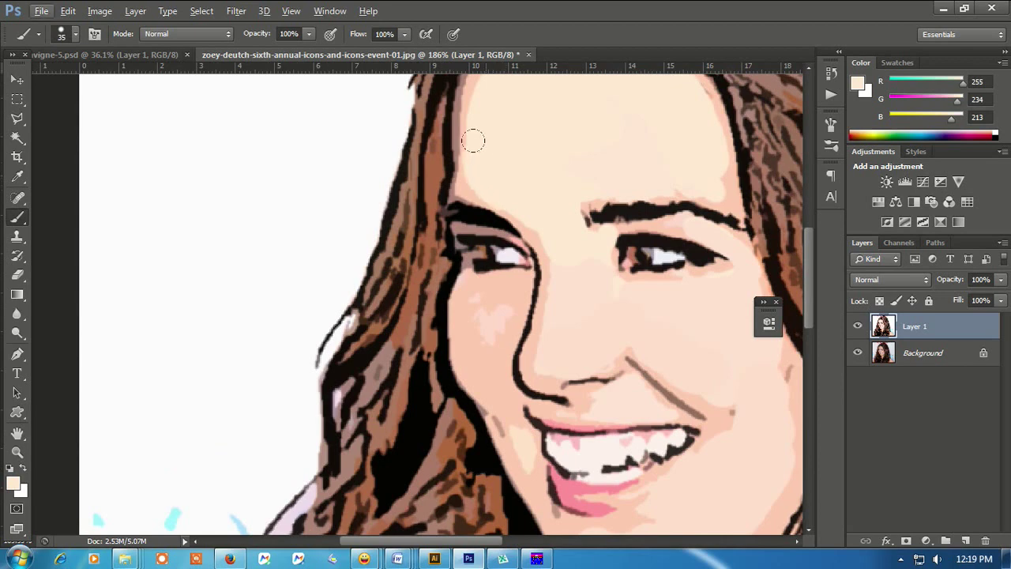
pyautogui.moveTo(473, 100); pyautogui.dragTo(475, 266)
pyautogui.scroll(-2, 500, 313)
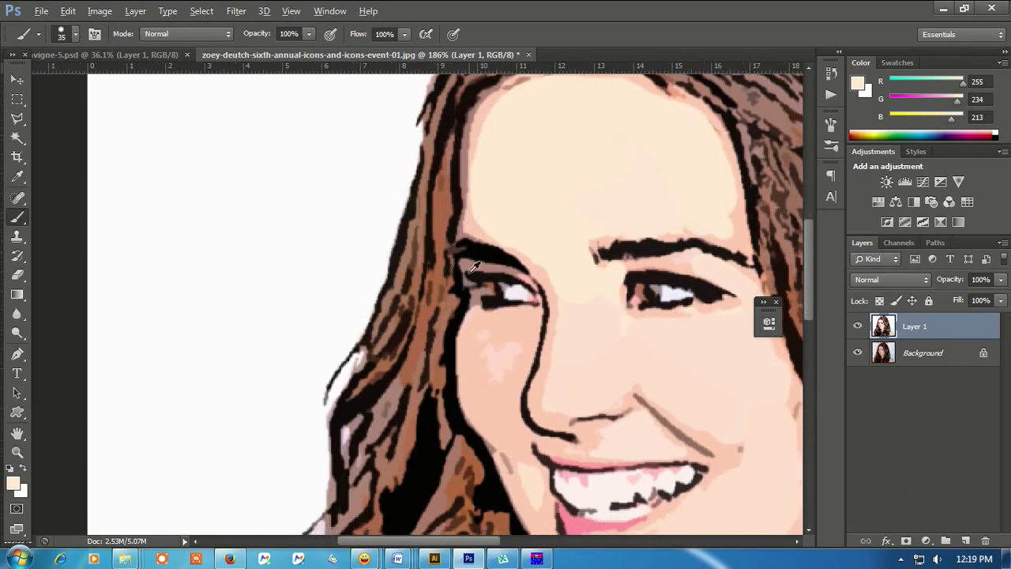
pyautogui.scroll(1, 447, 352)
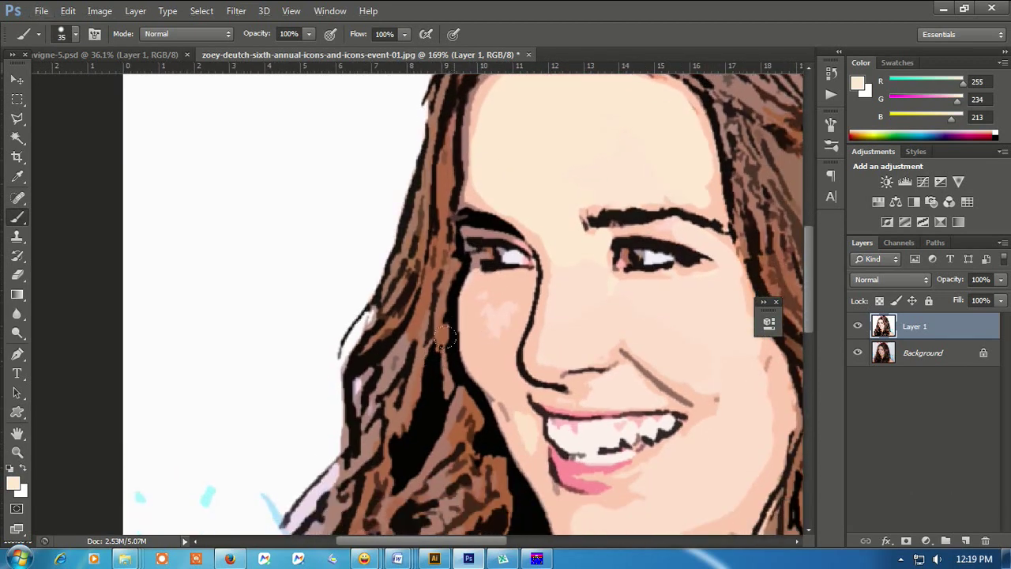
pyautogui.scroll(2, 497, 325)
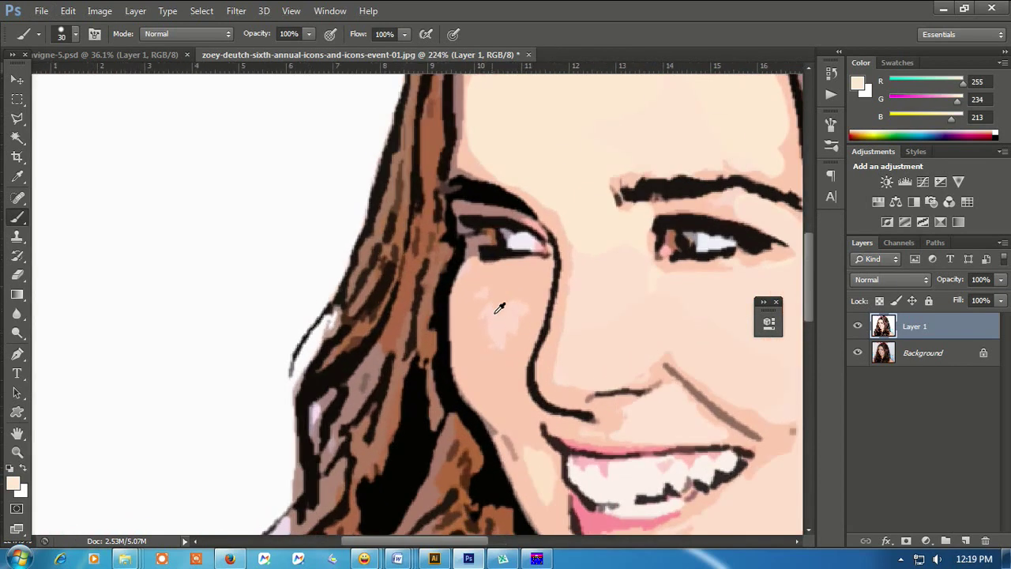
pyautogui.keyDown('alt'); pyautogui.click(500, 321); pyautogui.keyUp('alt')
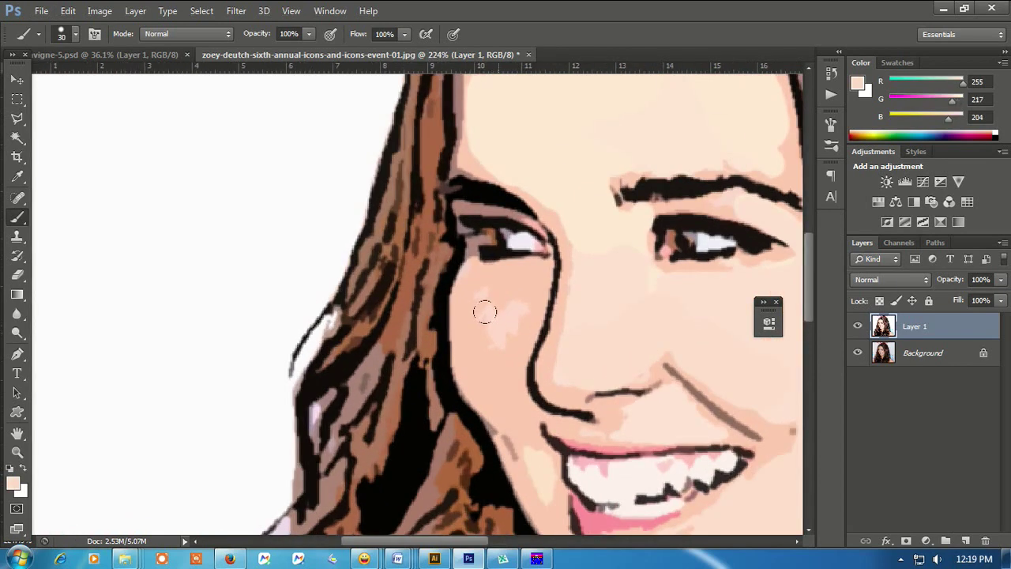
pyautogui.moveTo(487, 305)
pyautogui.mouseDown()
pyautogui.moveTo(483, 316)
pyautogui.moveTo(501, 282)
pyautogui.moveTo(503, 349)
pyautogui.moveTo(483, 268)
pyautogui.mouseUp()
# Undo that stroke, repaint the cheek downward from the eye, and shrink the brush to 10
pyautogui.hotkey('ctrl', 'z')
pyautogui.moveTo(490, 223)
pyautogui.mouseDown()
pyautogui.moveTo(486, 291)
pyautogui.moveTo(469, 228)
pyautogui.moveTo(483, 214)
pyautogui.moveTo(460, 257)
pyautogui.moveTo(456, 214)
pyautogui.moveTo(456, 244)
pyautogui.moveTo(458, 184)
pyautogui.moveTo(469, 185)
pyautogui.moveTo(454, 194)
pyautogui.moveTo(451, 285)
pyautogui.moveTo(445, 213)
pyautogui.mouseUp()
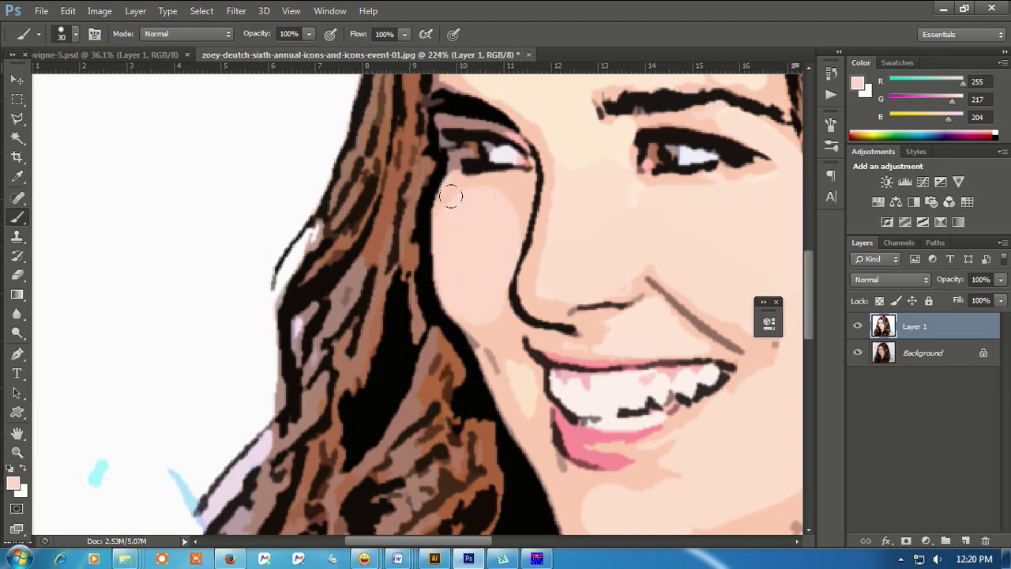
pyautogui.scroll(-5, 483, 219)
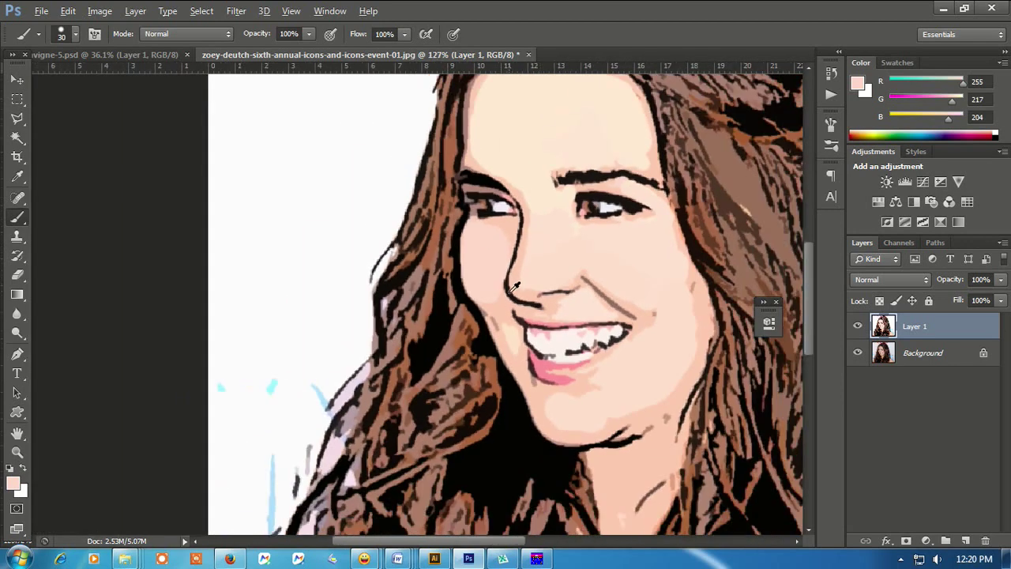
pyautogui.scroll(1, 474, 218)
pyautogui.scroll(1, 466, 217)
pyautogui.scroll(2, 450, 213)
pyautogui.scroll(1, 450, 214)
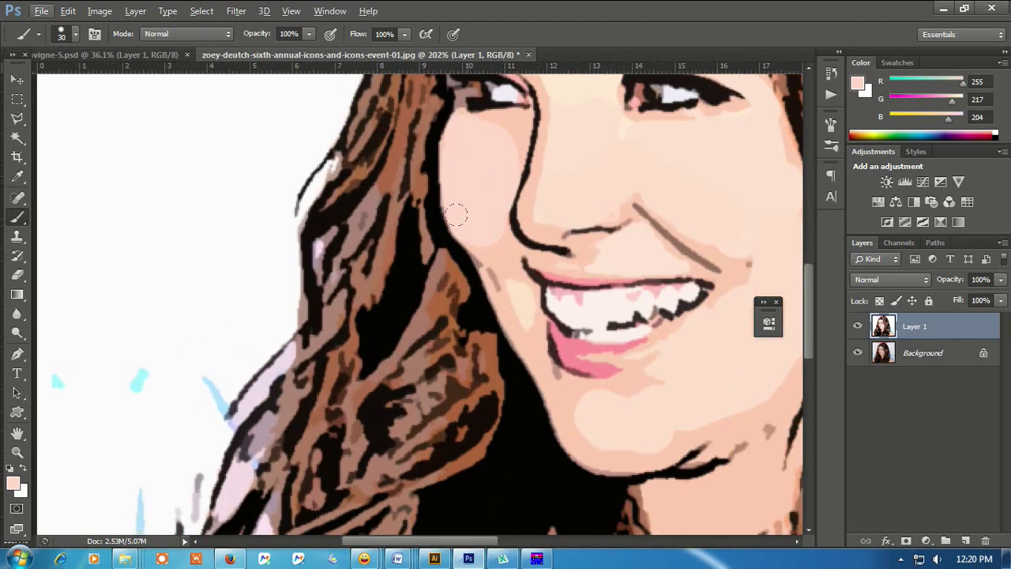
pyautogui.press('alt')
pyautogui.press('[')
pyautogui.press('[')
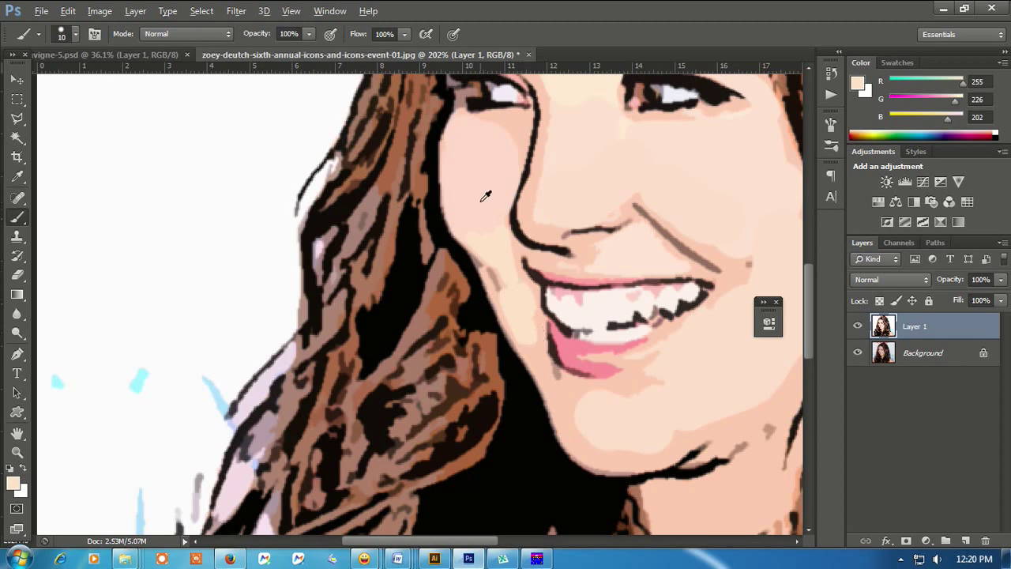
# Sample the chin's skin tone and smooth the lip corner, chin and area under the lower lip
pyautogui.scroll(1, 486, 196)
pyautogui.scroll(-2, 482, 232)
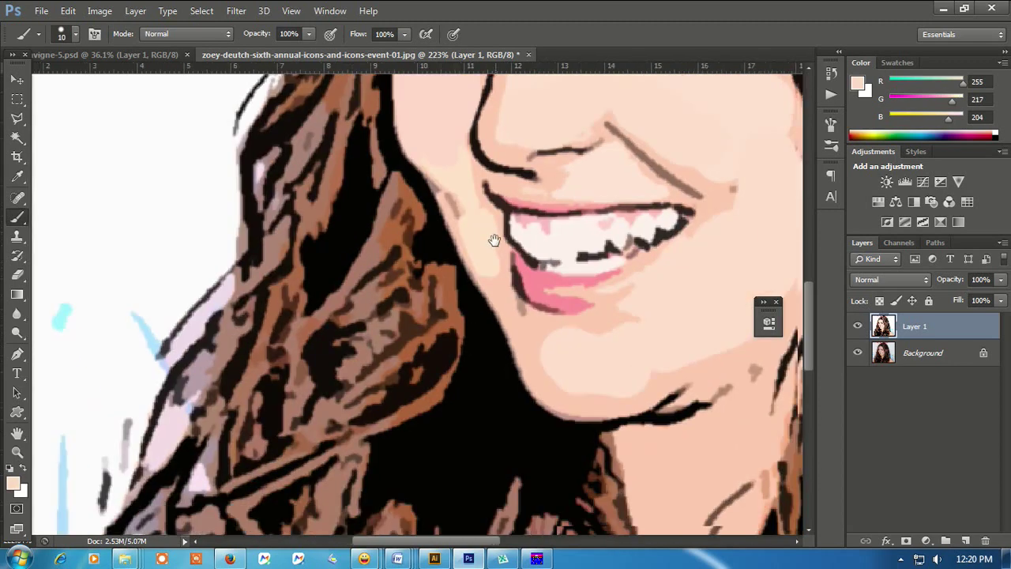
pyautogui.keyDown('alt'); pyautogui.click(564, 334); pyautogui.keyUp('alt')
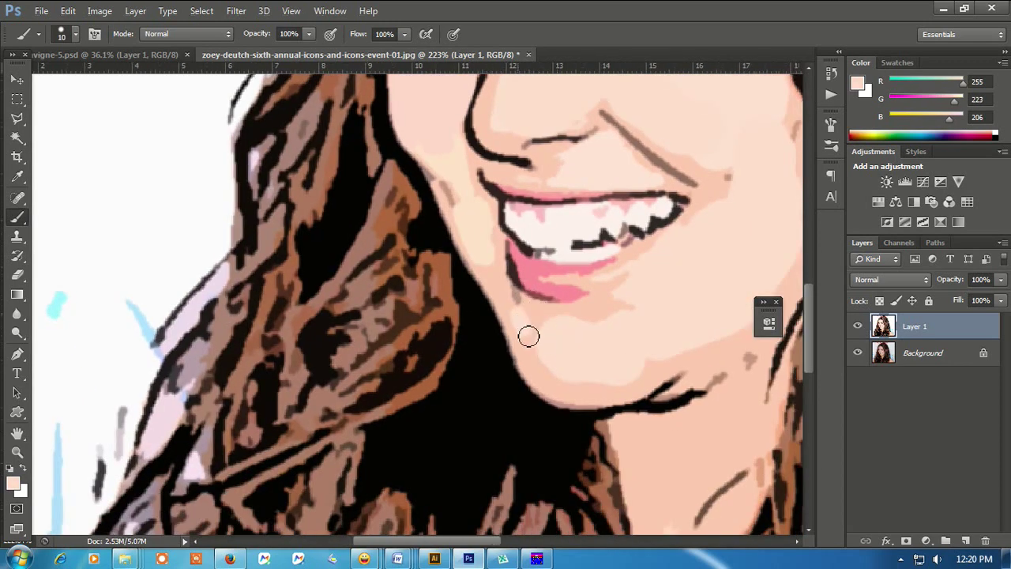
pyautogui.moveTo(507, 291)
pyautogui.mouseDown()
pyautogui.moveTo(489, 266)
pyautogui.moveTo(535, 356)
pyautogui.moveTo(567, 386)
pyautogui.mouseUp()
pyautogui.moveTo(528, 339)
pyautogui.mouseDown()
pyautogui.moveTo(544, 313)
pyautogui.moveTo(607, 308)
pyautogui.moveTo(575, 310)
pyautogui.mouseUp()
# Sample the lip's pink and paint the lower lip an even pink
pyautogui.scroll(-5, 601, 371)
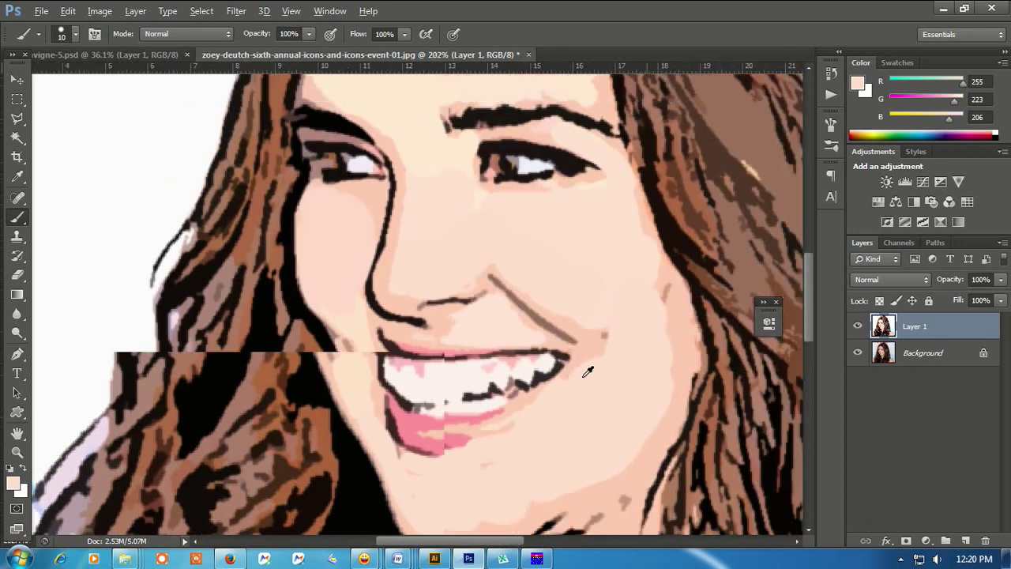
pyautogui.scroll(-1, 623, 383)
pyautogui.scroll(2, 616, 395)
pyautogui.scroll(2, 569, 394)
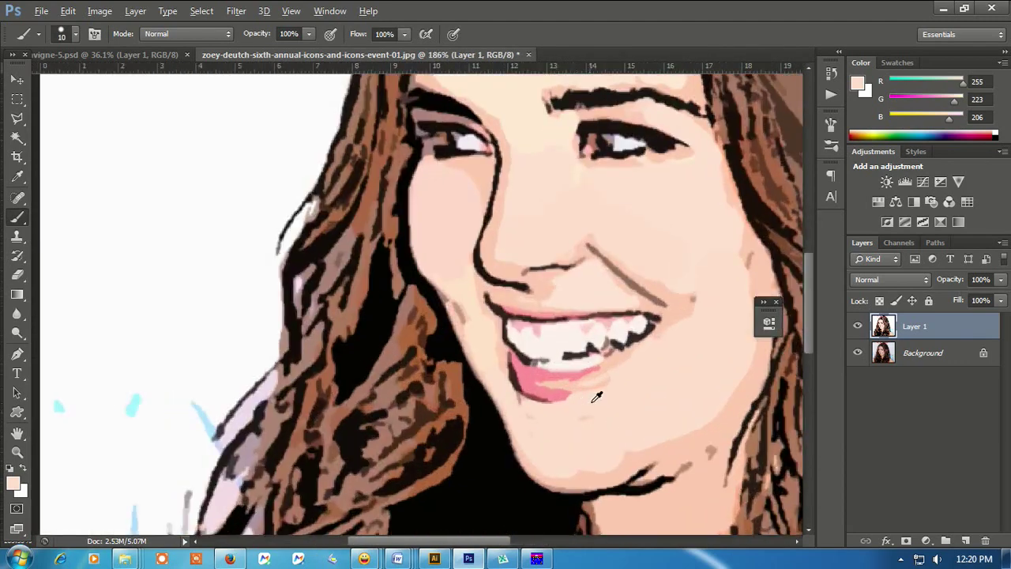
pyautogui.scroll(2, 529, 381)
pyautogui.scroll(1, 528, 381)
pyautogui.keyDown('alt'); pyautogui.click(478, 344); pyautogui.keyUp('alt')
pyautogui.moveTo(463, 366)
pyautogui.mouseDown()
pyautogui.moveTo(534, 355)
pyautogui.moveTo(551, 373)
pyautogui.moveTo(609, 350)
pyautogui.moveTo(423, 394)
pyautogui.moveTo(530, 356)
pyautogui.moveTo(481, 388)
pyautogui.moveTo(406, 410)
pyautogui.mouseUp()
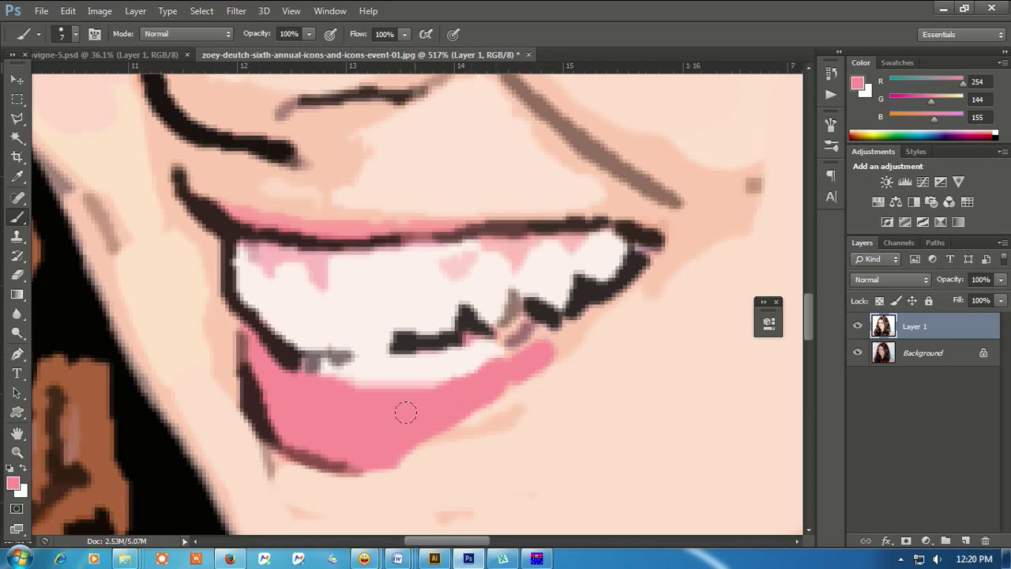
# Resample the light skin tone from the chin
pyautogui.scroll(-3, 515, 411)
pyautogui.scroll(-3, 578, 420)
pyautogui.scroll(-3, 578, 420)
pyautogui.scroll(-1, 583, 430)
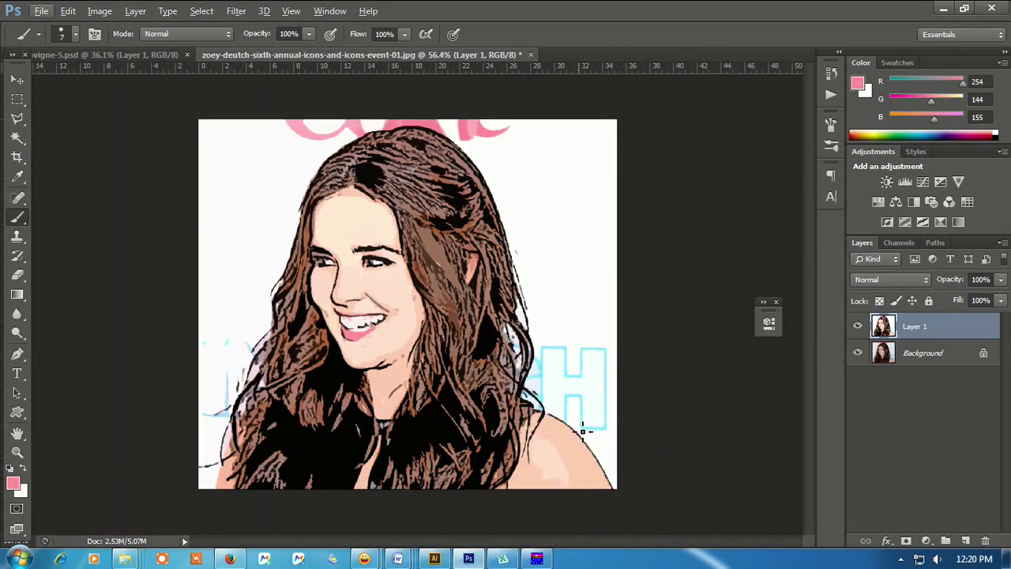
pyautogui.scroll(1, 419, 268)
pyautogui.scroll(1, 212, 214)
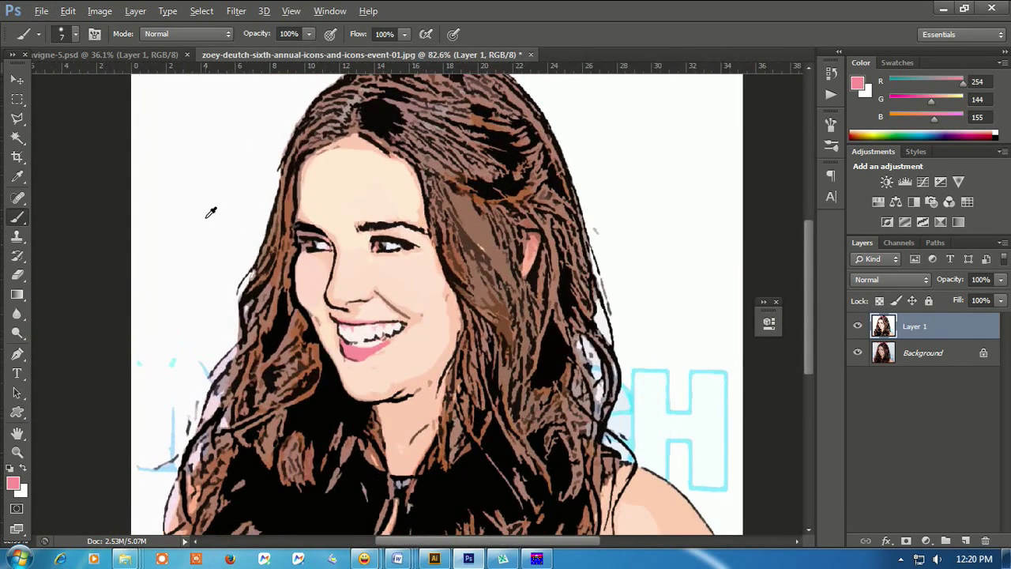
pyautogui.scroll(1, 212, 216)
pyautogui.scroll(1, 211, 216)
pyautogui.scroll(-1, 451, 422)
pyautogui.scroll(1, 451, 422)
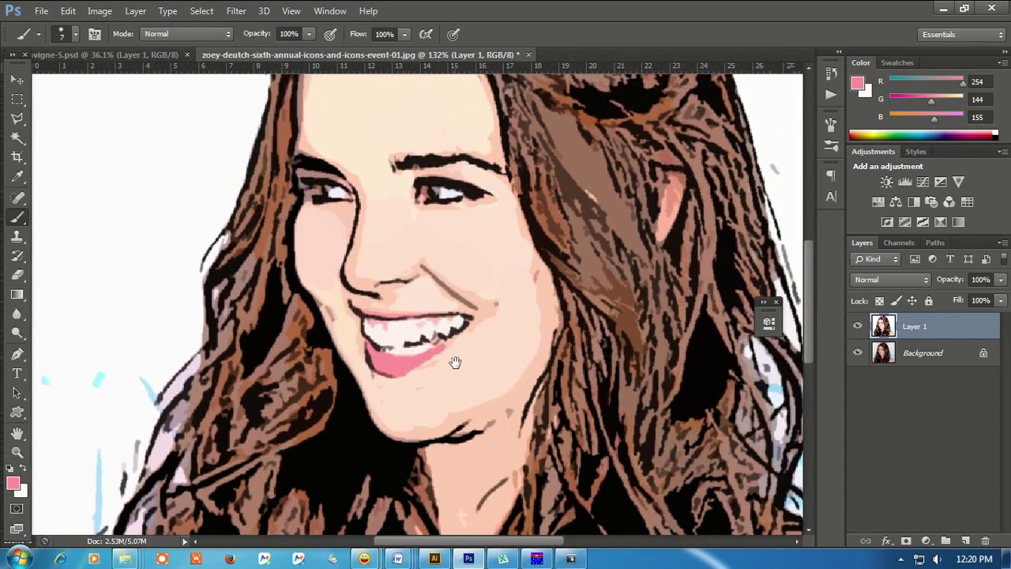
pyautogui.keyDown('alt'); pyautogui.click(426, 407); pyautogui.keyUp('alt')
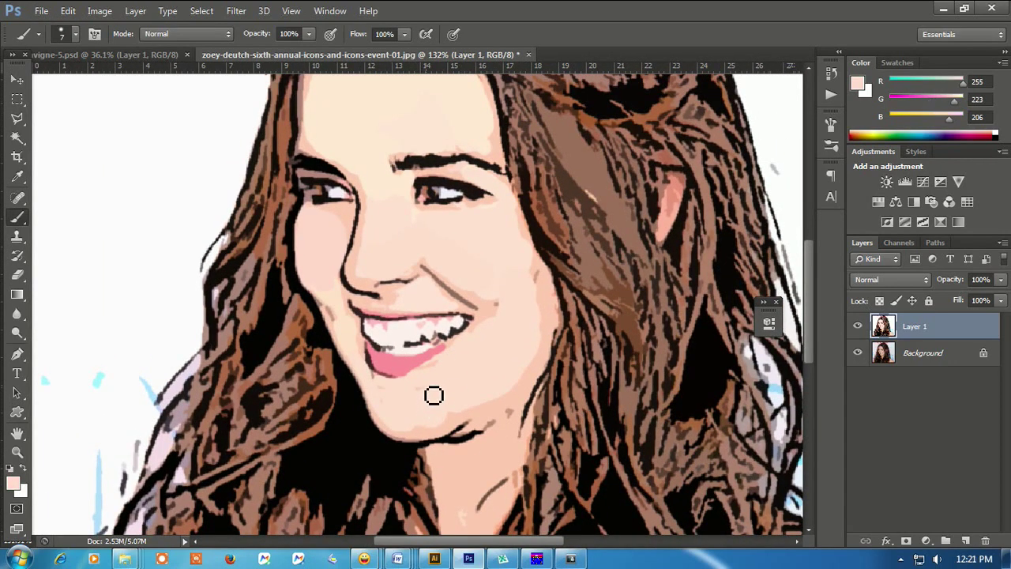
pyautogui.press(']')
pyautogui.press(']')
pyautogui.press(']')
pyautogui.press(']')
pyautogui.press(']')
pyautogui.press(']')
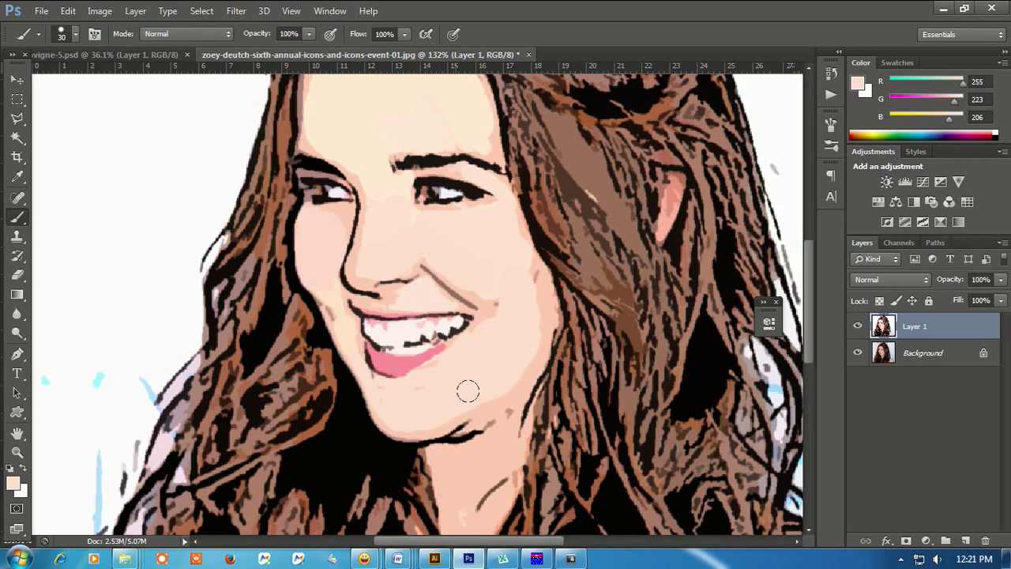
pyautogui.moveTo(521, 282); pyautogui.dragTo(563, 384)
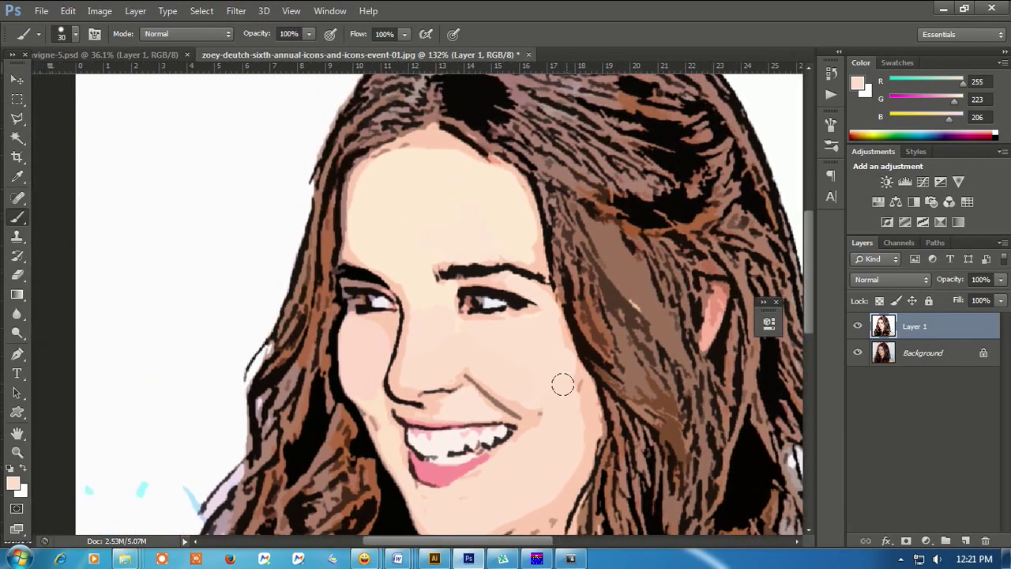
pyautogui.scroll(2, 573, 385)
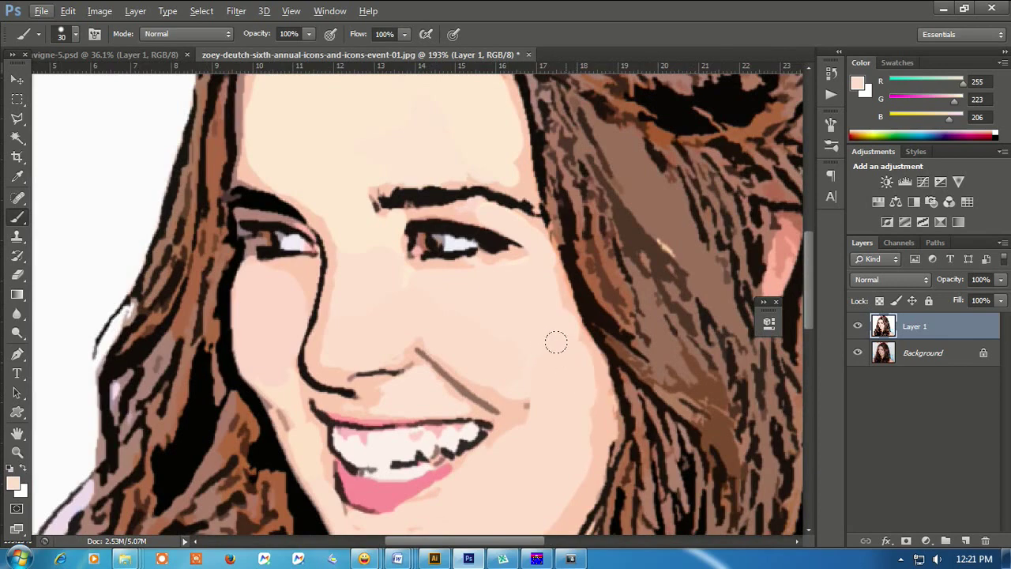
pyautogui.scroll(-2, 558, 460)
pyautogui.scroll(-3, 557, 443)
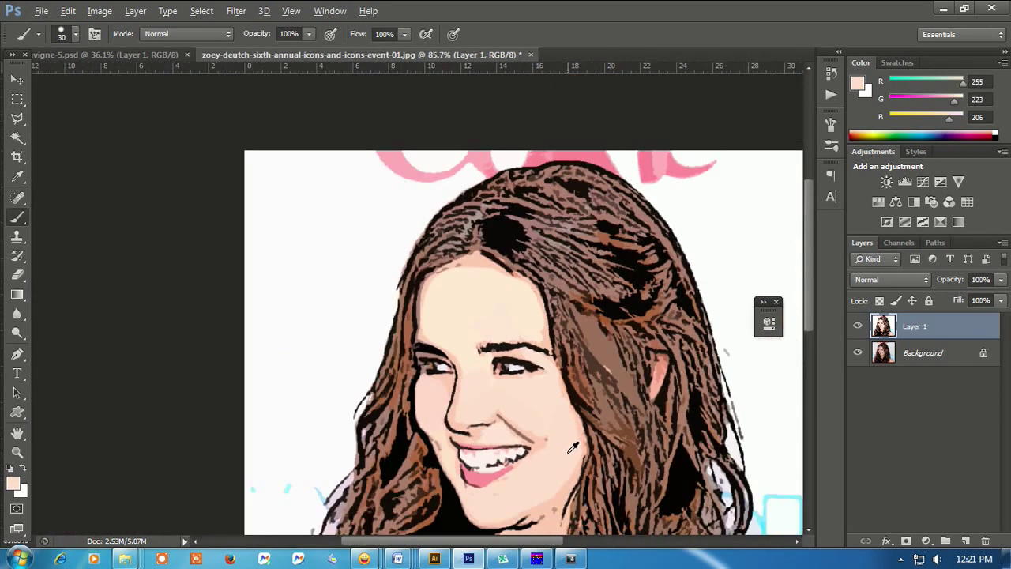
pyautogui.scroll(1, 551, 394)
pyautogui.scroll(1, 547, 359)
pyautogui.scroll(1, 564, 372)
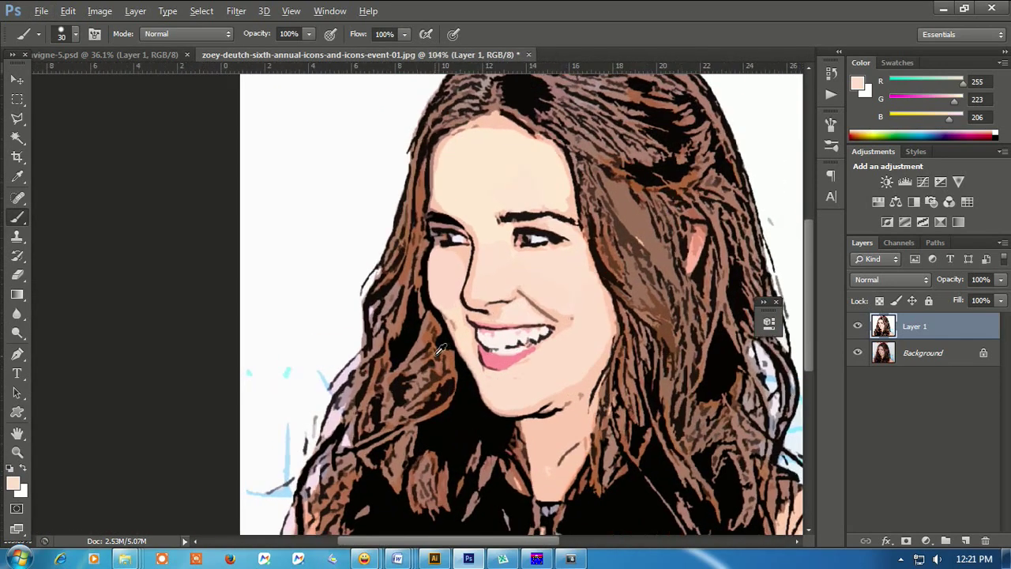
pyautogui.scroll(1, 568, 332)
pyautogui.scroll(2, 572, 316)
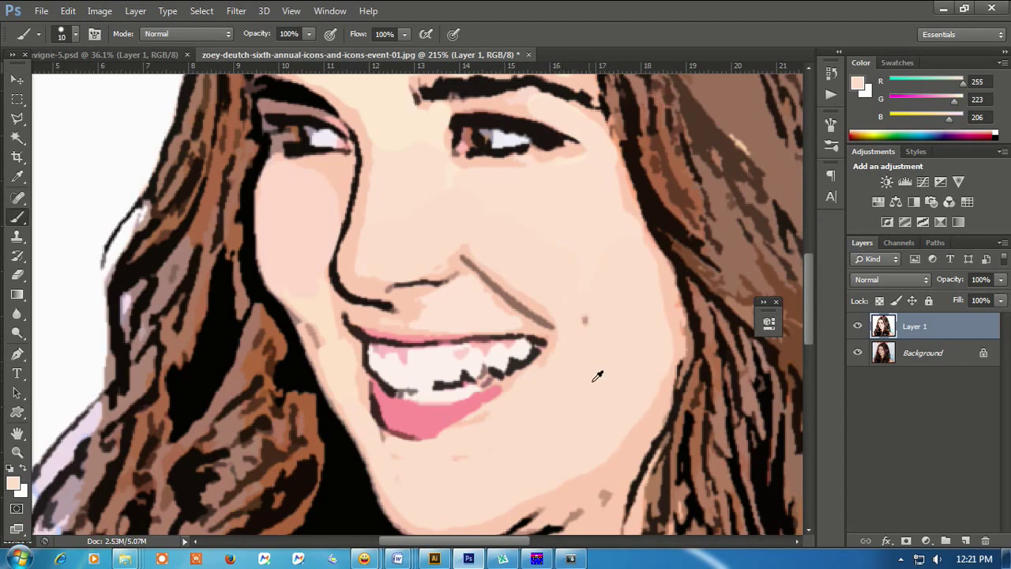
pyautogui.scroll(-3, 575, 348)
pyautogui.scroll(1, 582, 406)
pyautogui.scroll(-2, 482, 378)
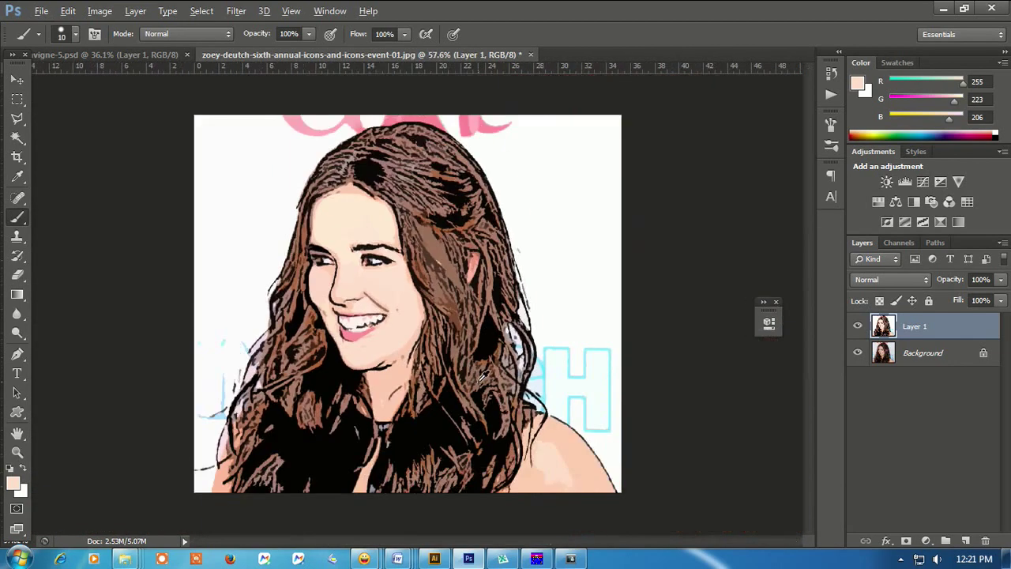
pyautogui.scroll(1, 388, 320)
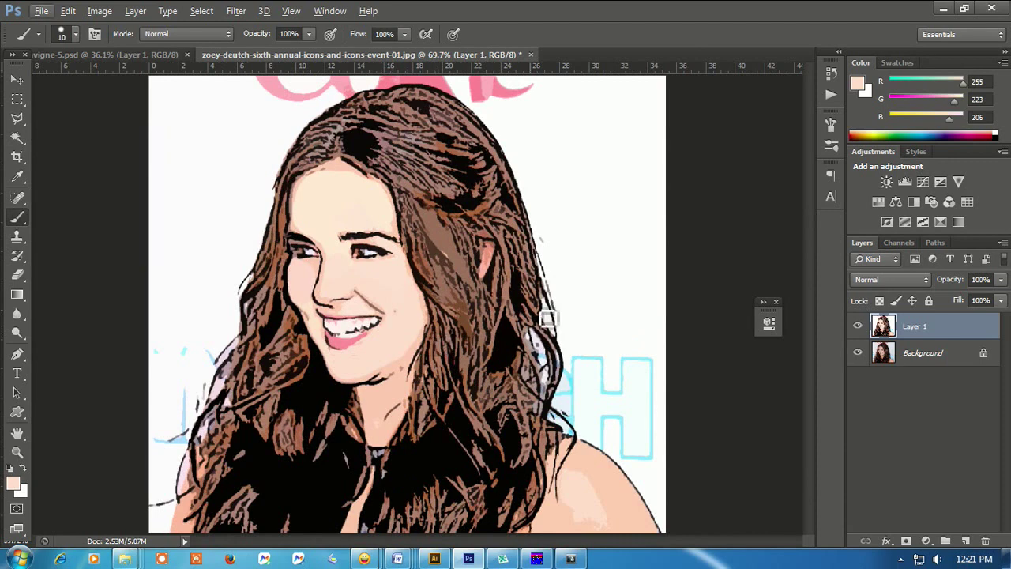
# In the History panel, view the original photo, then return to the last Brush Tool state
pyautogui.click(831, 73)
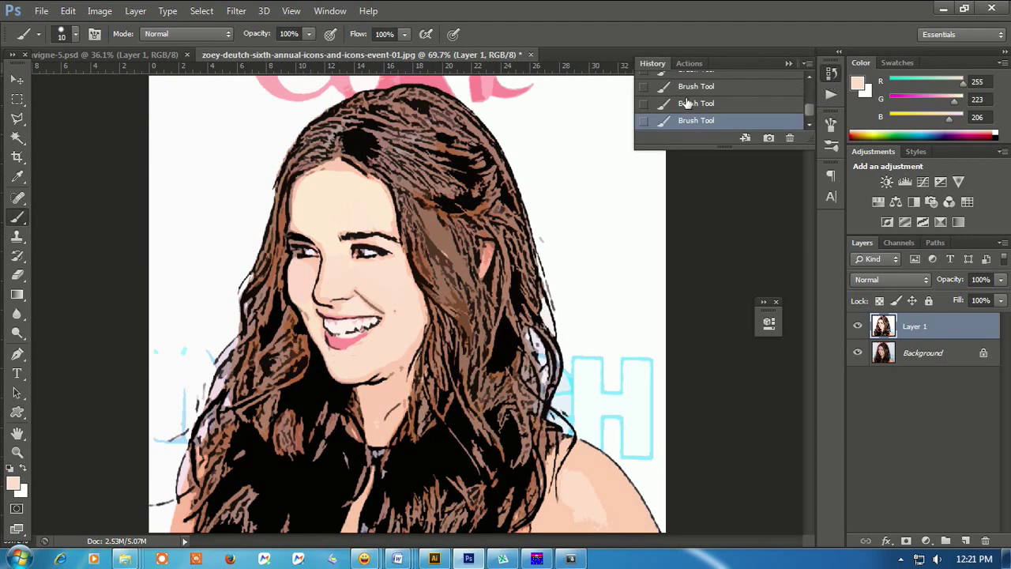
pyautogui.scroll(5, 684, 100)
pyautogui.click(701, 85)
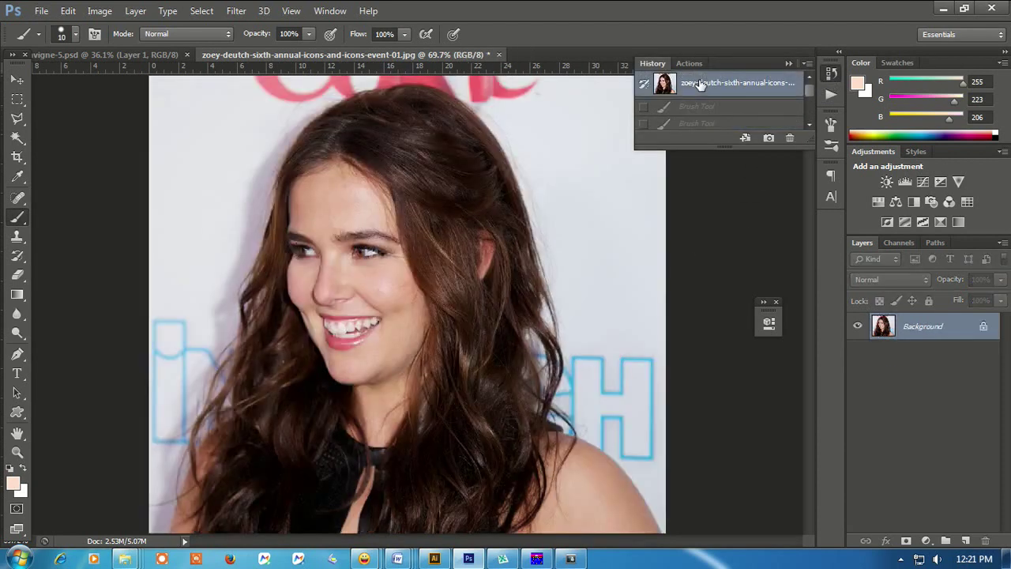
pyautogui.scroll(-5, 703, 95)
pyautogui.click(711, 120)
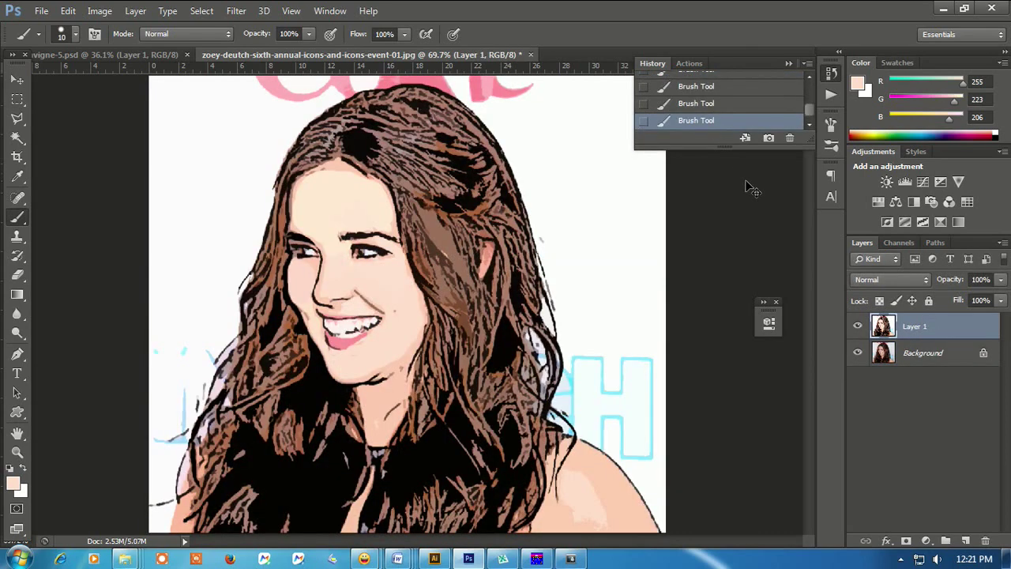